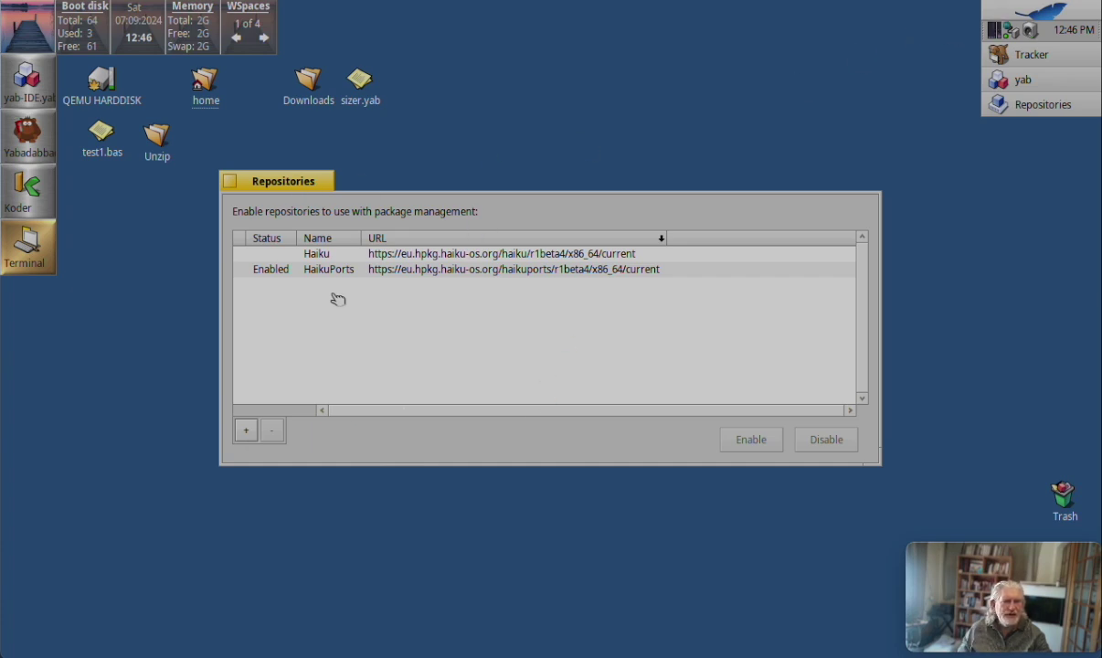
pyautogui.click(1006, 12)
pyautogui.click(1008, 15)
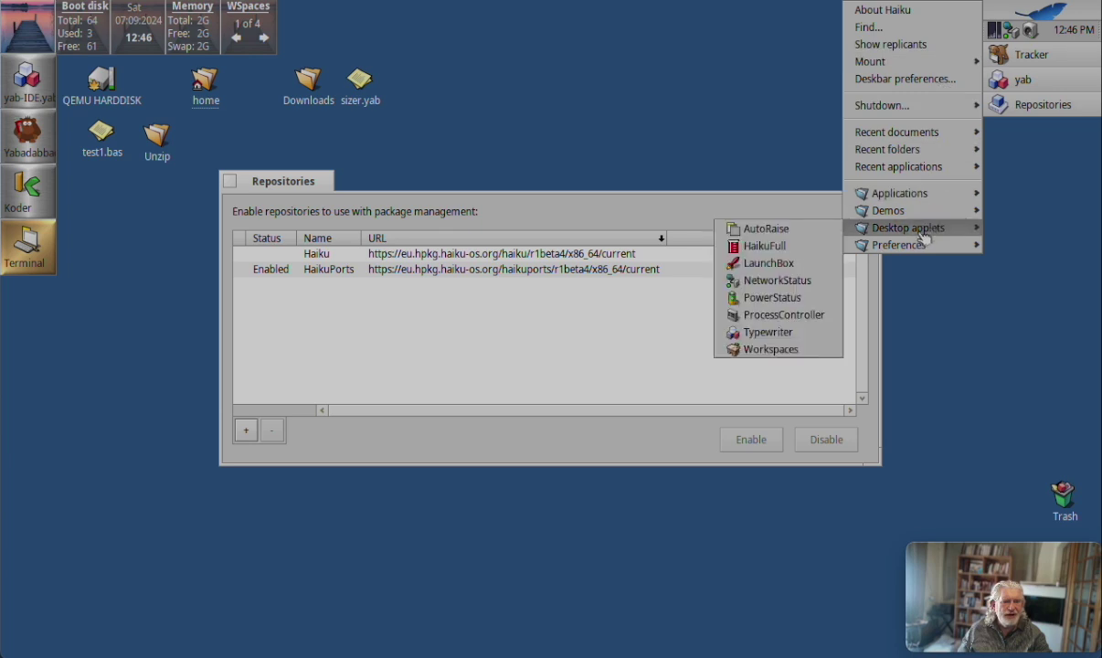
pyautogui.moveTo(923, 245)
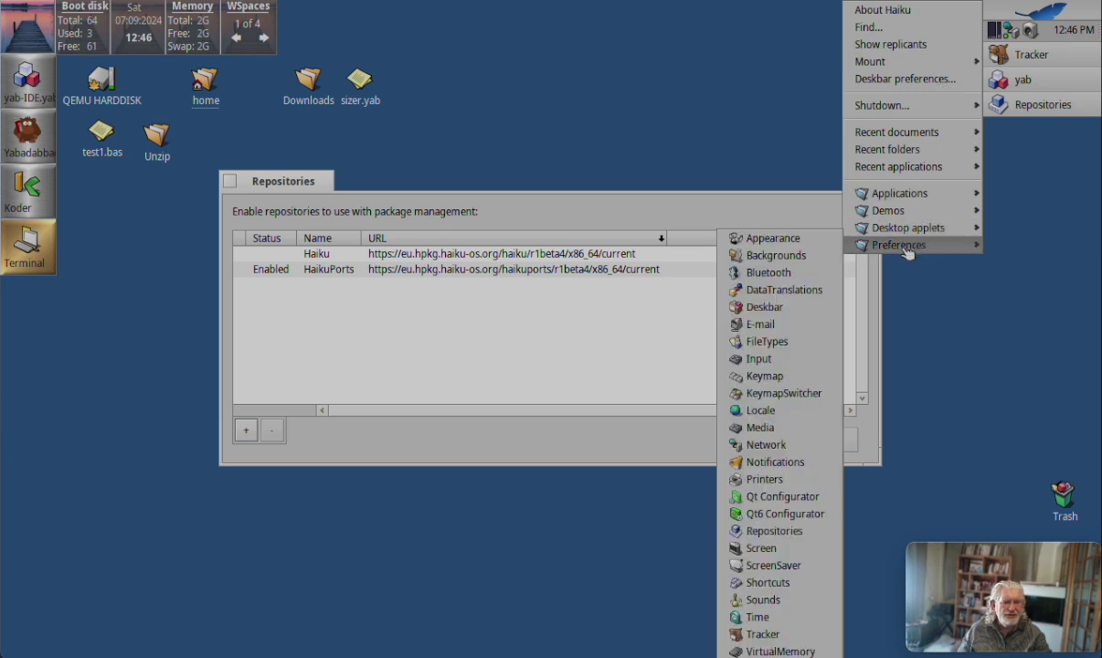
pyautogui.click(937, 448)
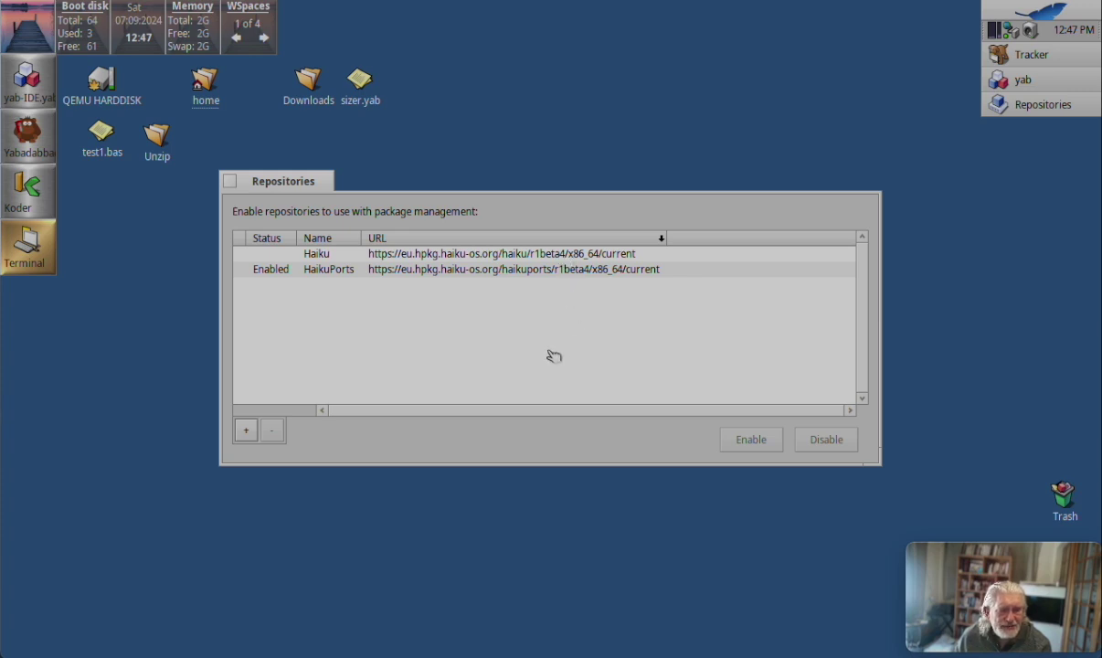
# Start adding a new package repository to the repository list.
pyautogui.click(245, 431)
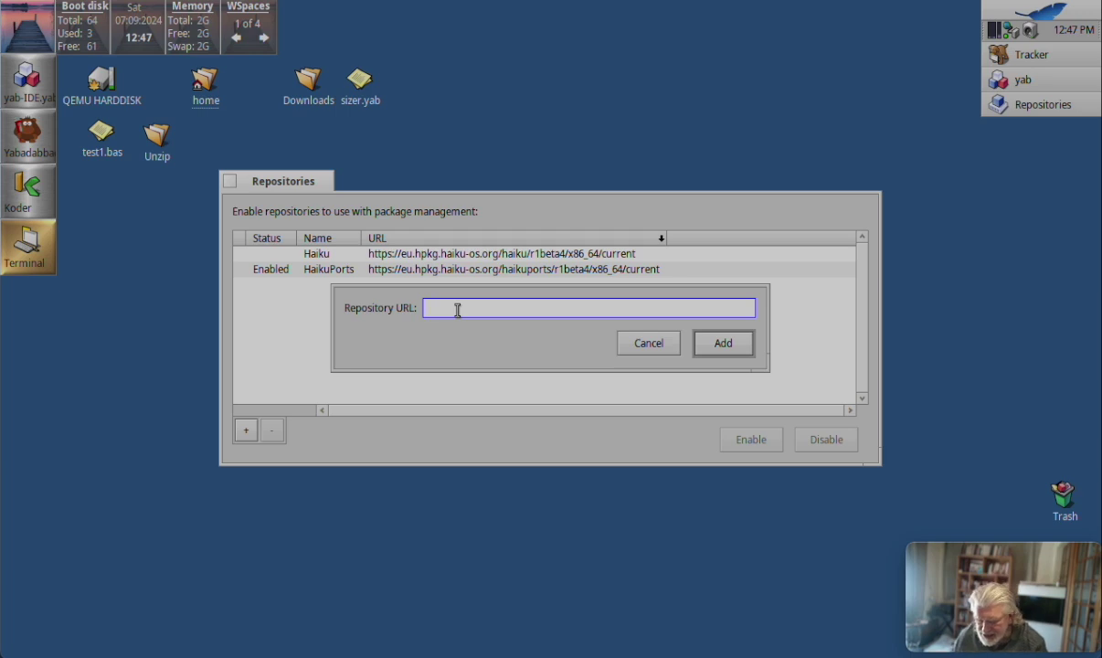
pyautogui.write('HTTPS:')
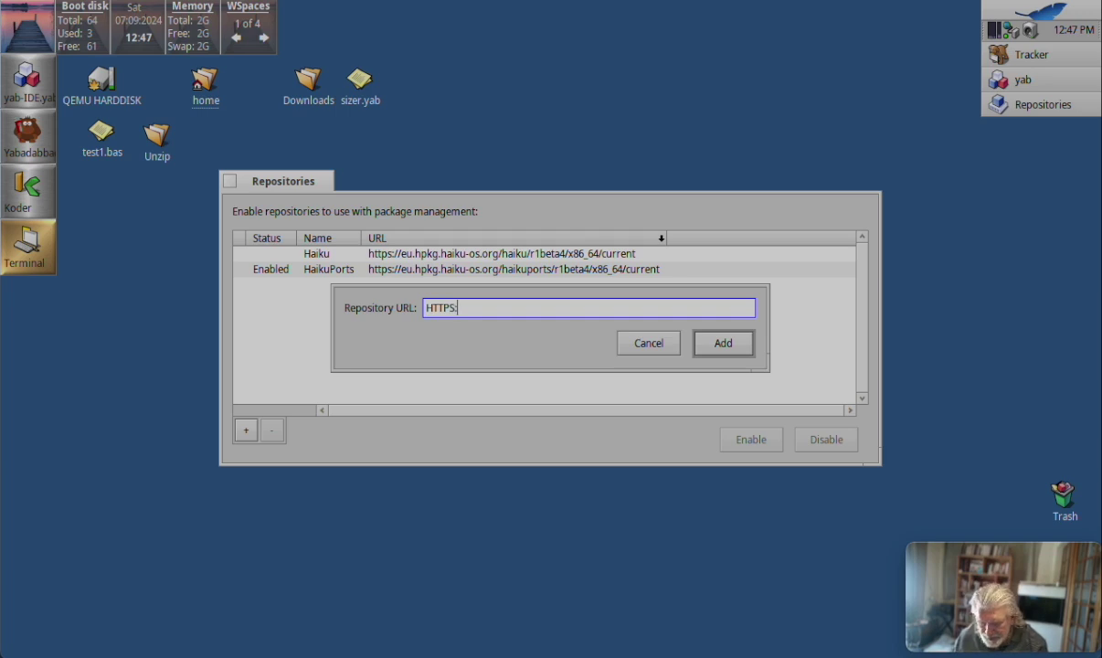
pyautogui.write('//EU')
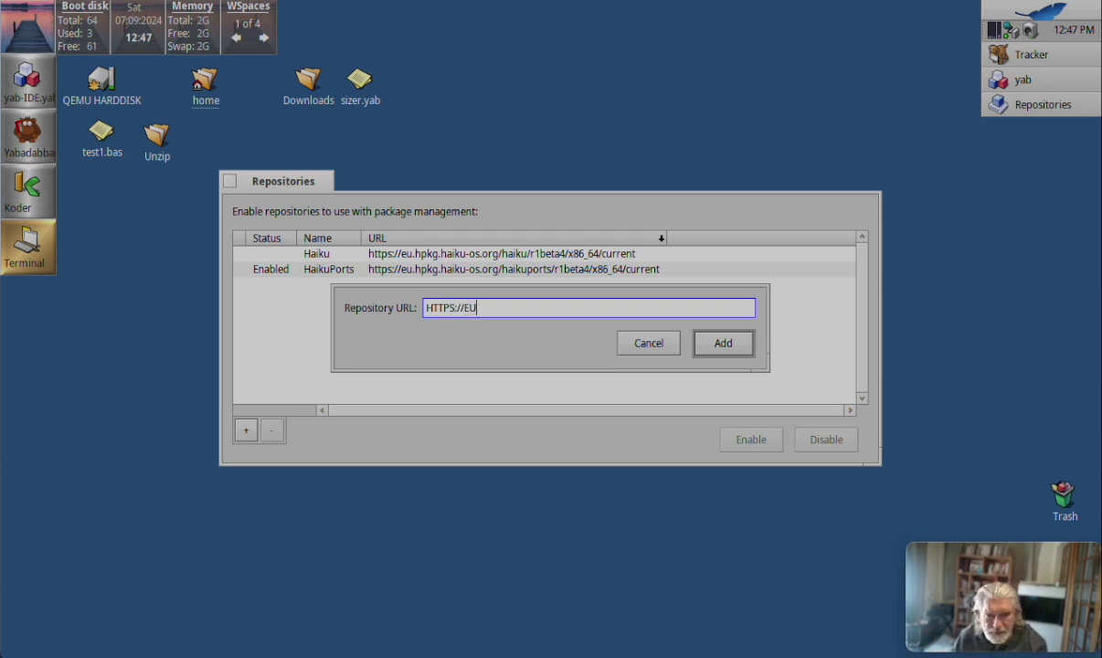
pyautogui.write('.')
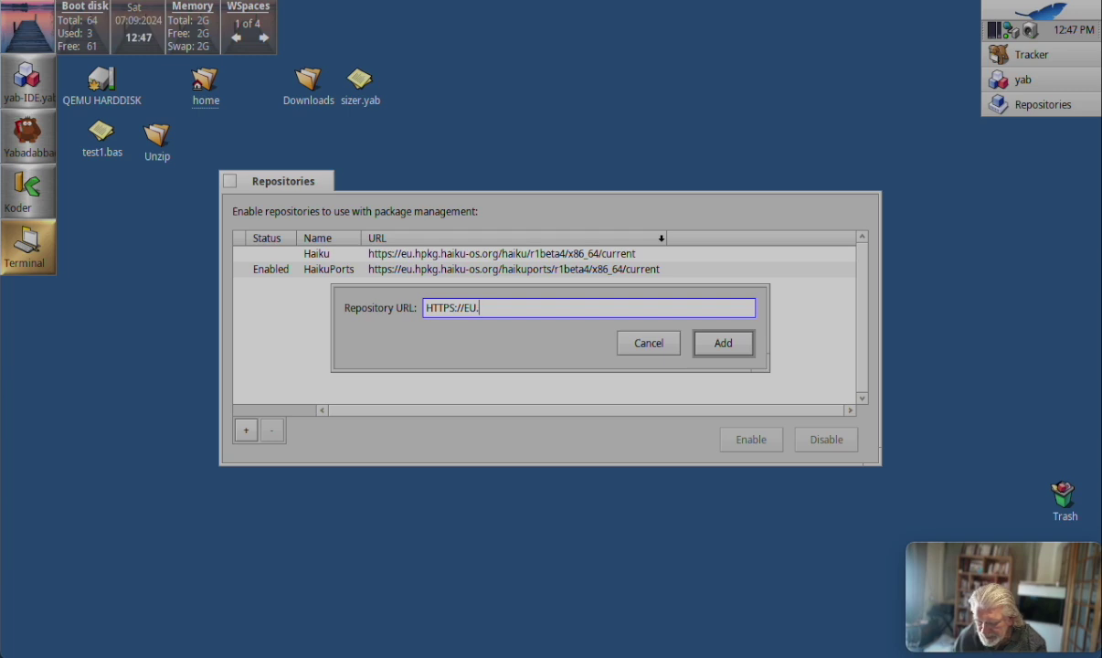
pyautogui.write('HPKG')
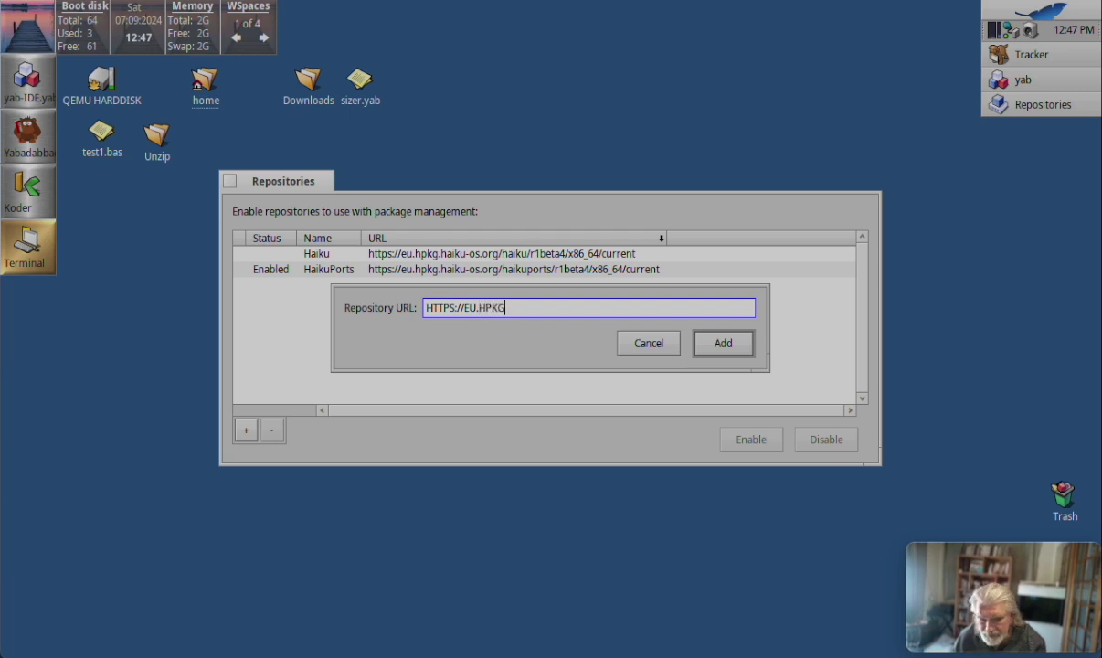
pyautogui.write('.')
pyautogui.write('HAIKU')
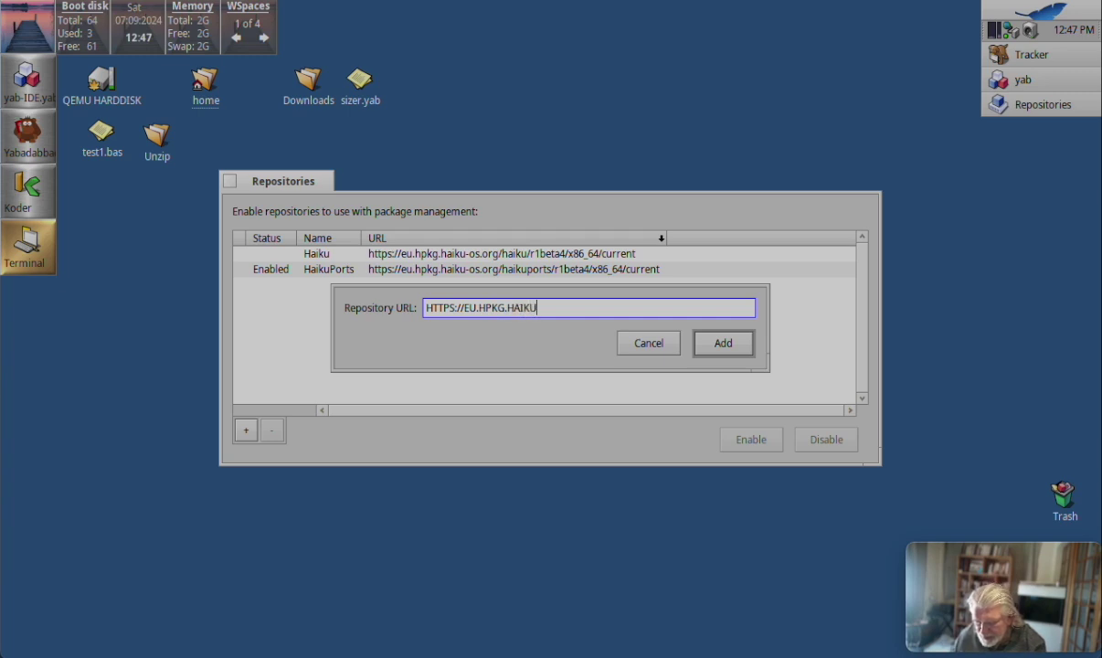
pyautogui.write('-OS.ORG')
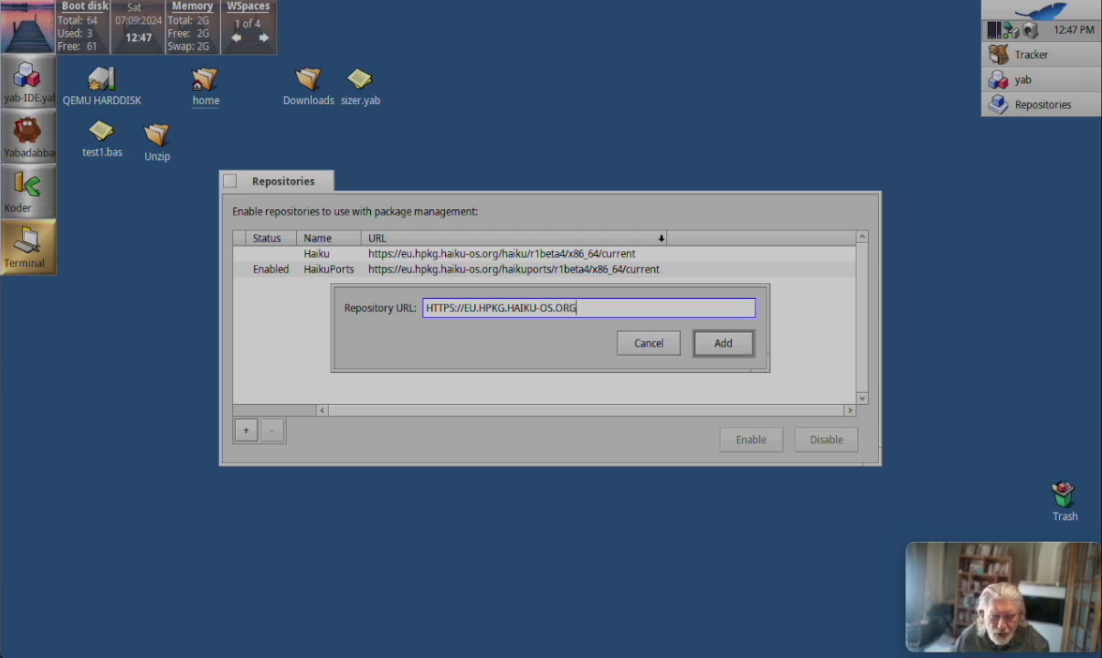
pyautogui.press('BackSpace')
pyautogui.press('BackSpace')
pyautogui.press('BackSpace')
pyautogui.press('BackSpace')
pyautogui.press('BackSpace')
pyautogui.press('BackSpace')
pyautogui.press('BackSpace')
pyautogui.press('BackSpace')
pyautogui.press('BackSpace')
pyautogui.press('BackSpace')
pyautogui.press('BackSpace')
pyautogui.press('BackSpace')
pyautogui.press('BackSpace')
pyautogui.press('BackSpace')
pyautogui.press('BackSpace')
pyautogui.press('BackSpace')
pyautogui.press('BackSpace')
pyautogui.press('BackSpace')
pyautogui.press('BackSpace')
pyautogui.press('BackSpace')
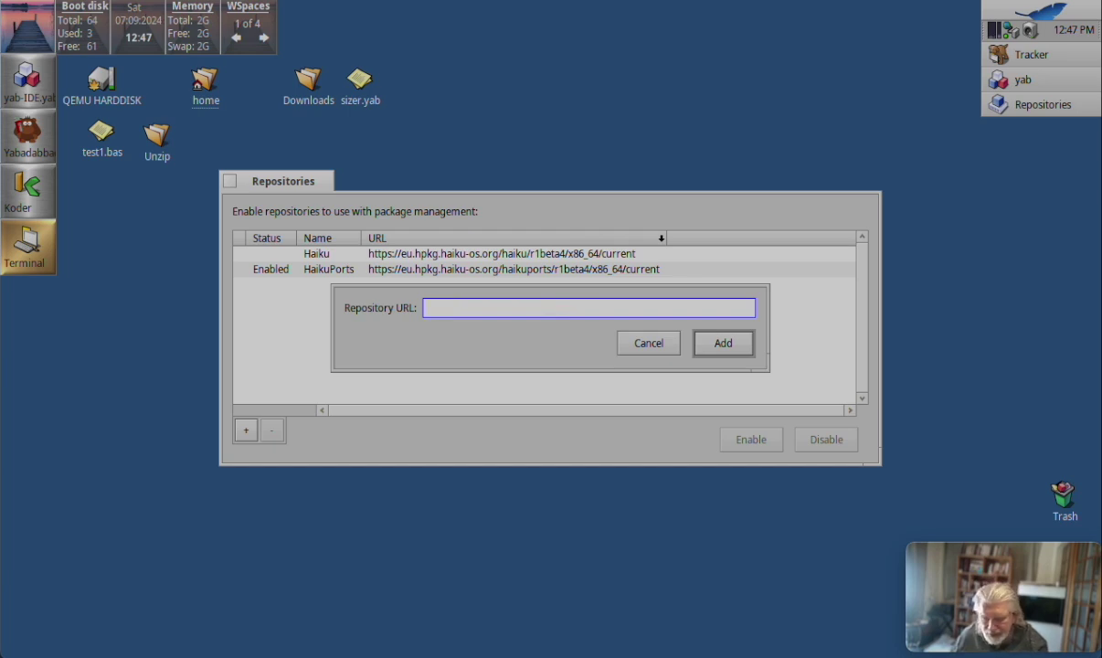
pyautogui.write('h')
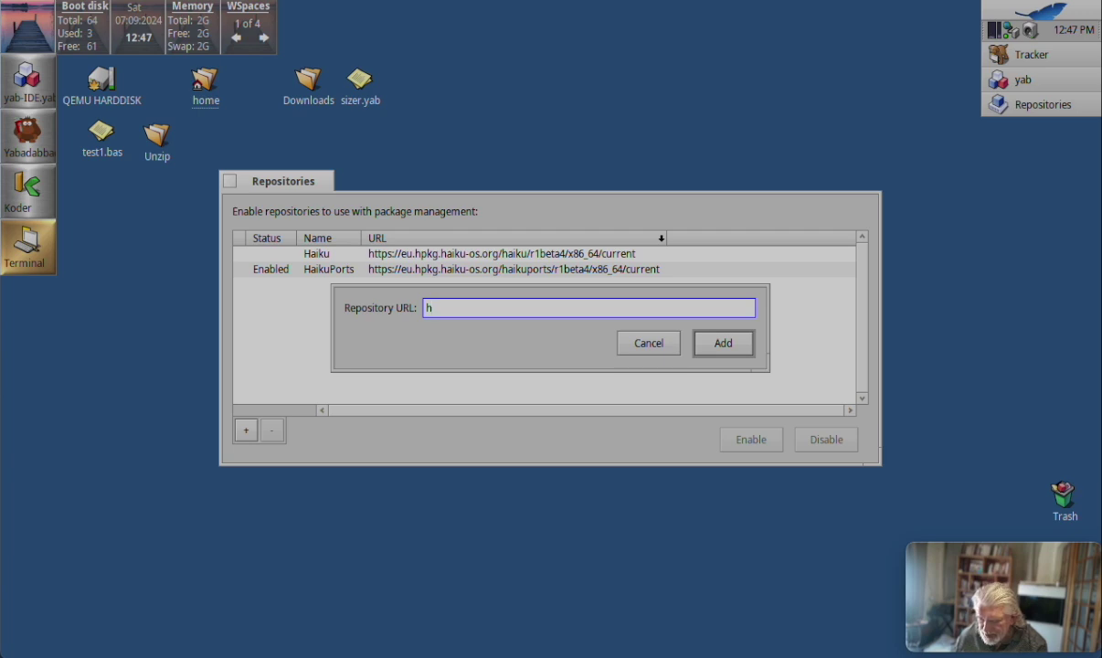
pyautogui.write('ttp')
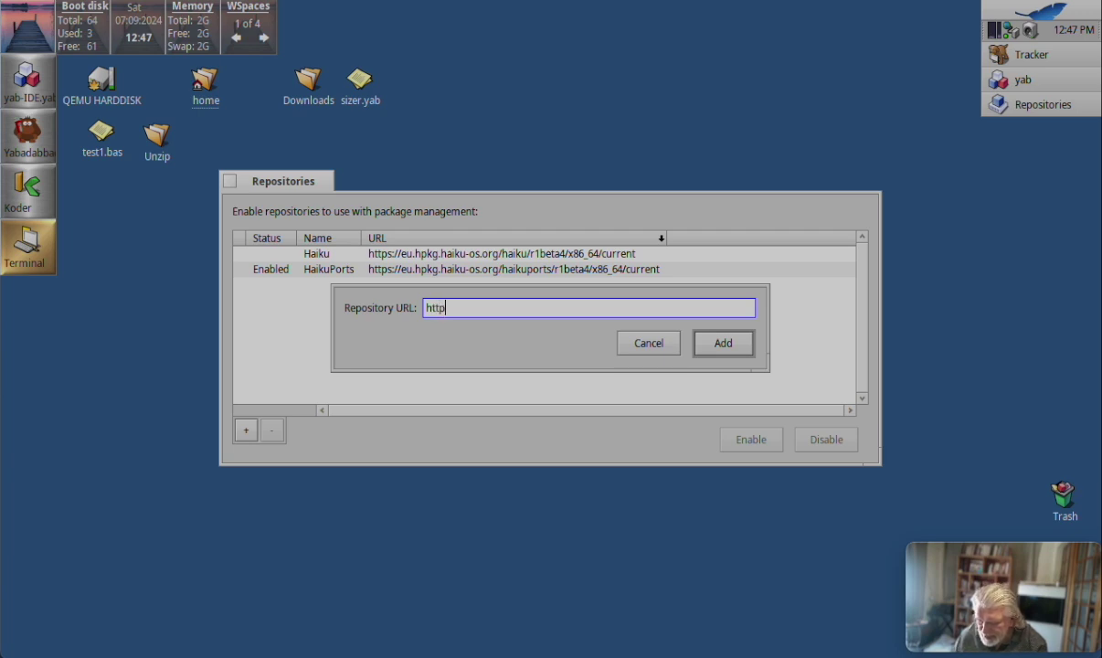
pyautogui.write('s://')
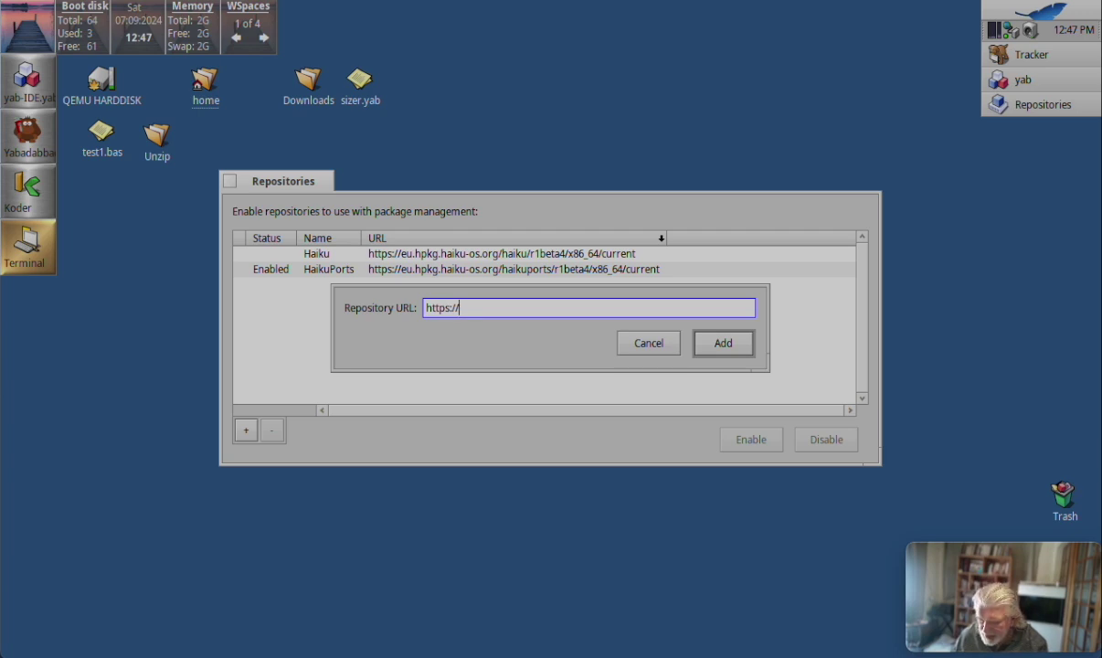
pyautogui.write('eu.')
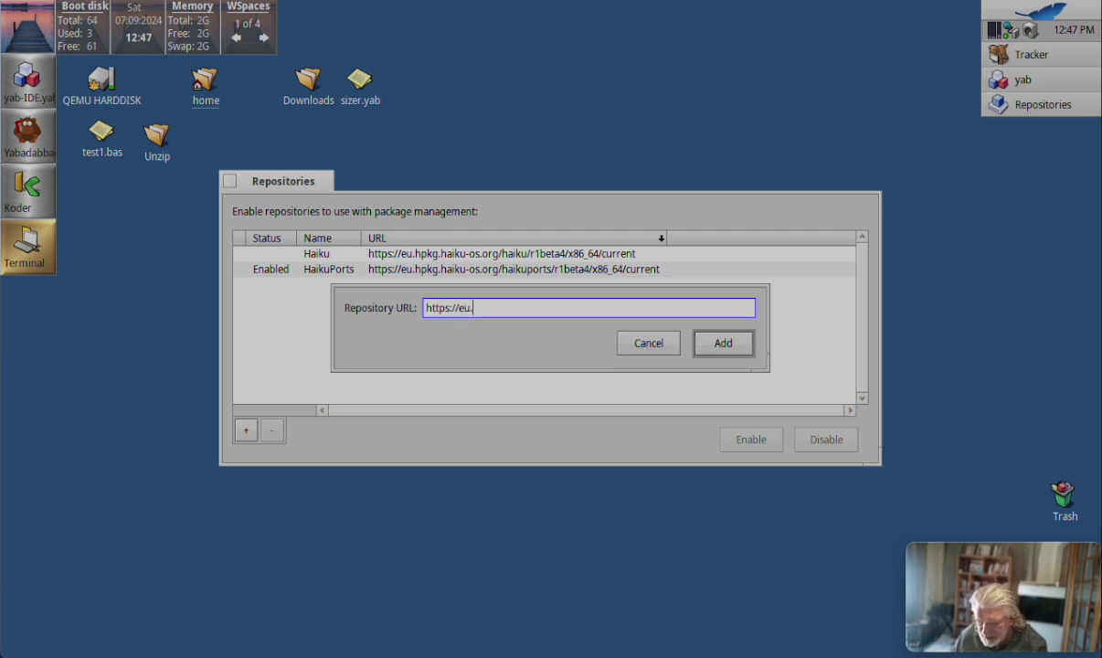
pyautogui.write('hpkh')
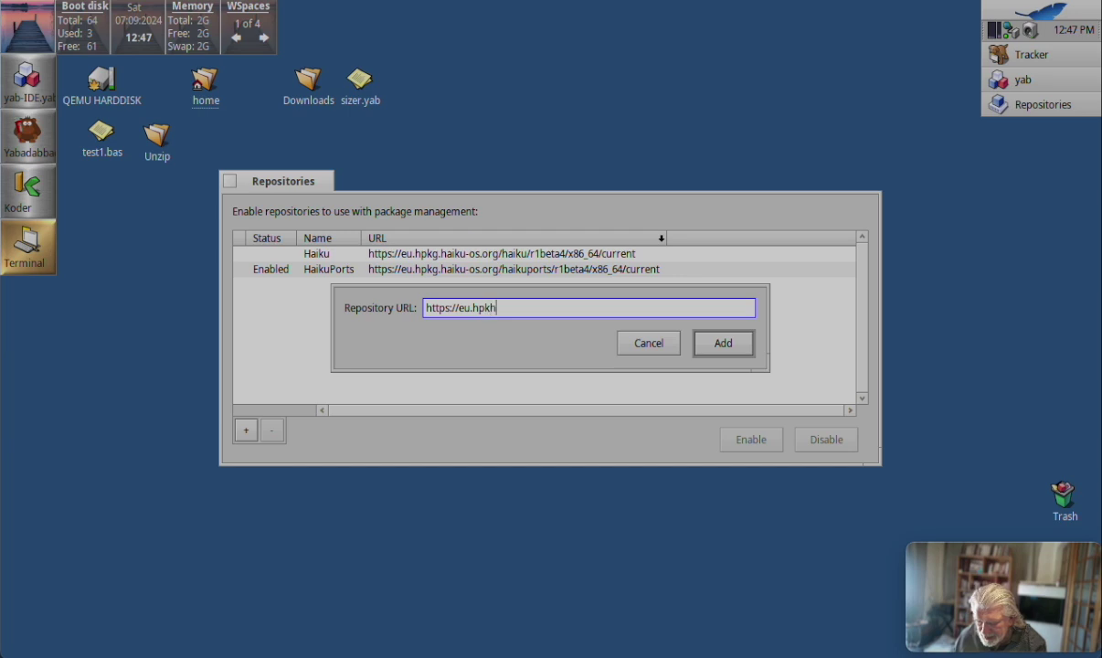
pyautogui.press('BackSpace')
pyautogui.write('g')
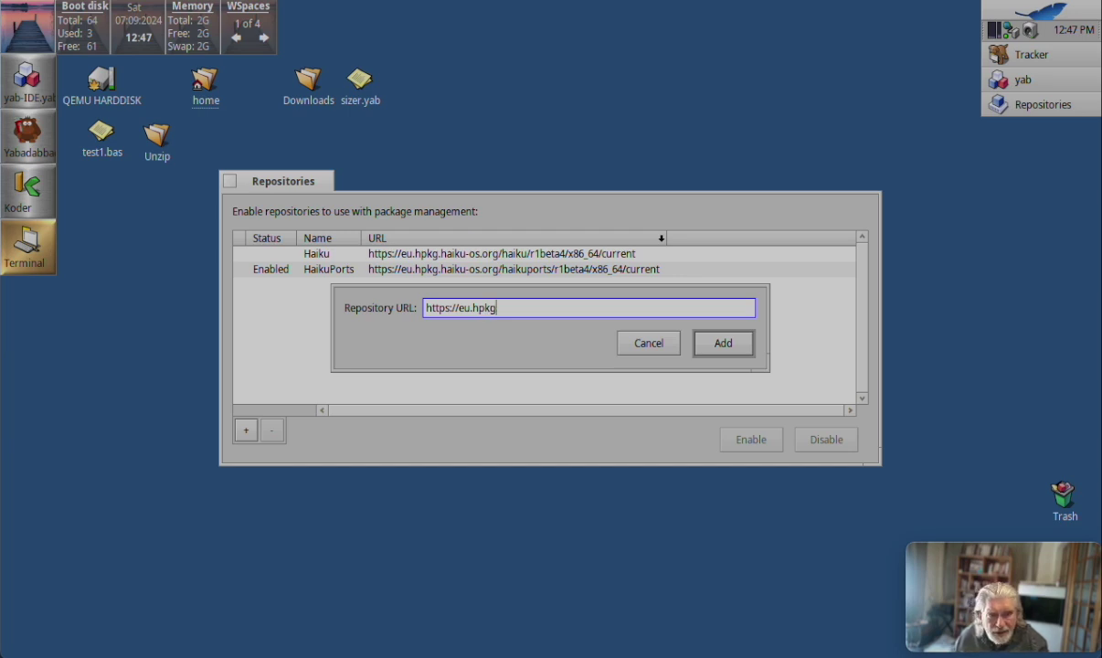
pyautogui.write('.h')
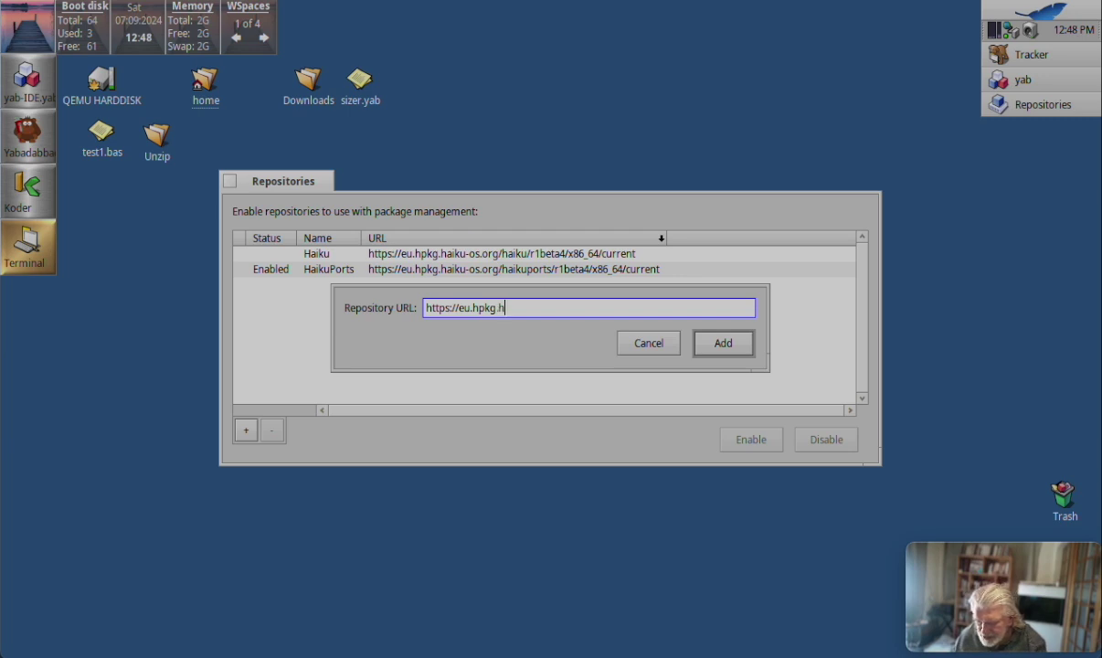
pyautogui.write('aiku-os-o')
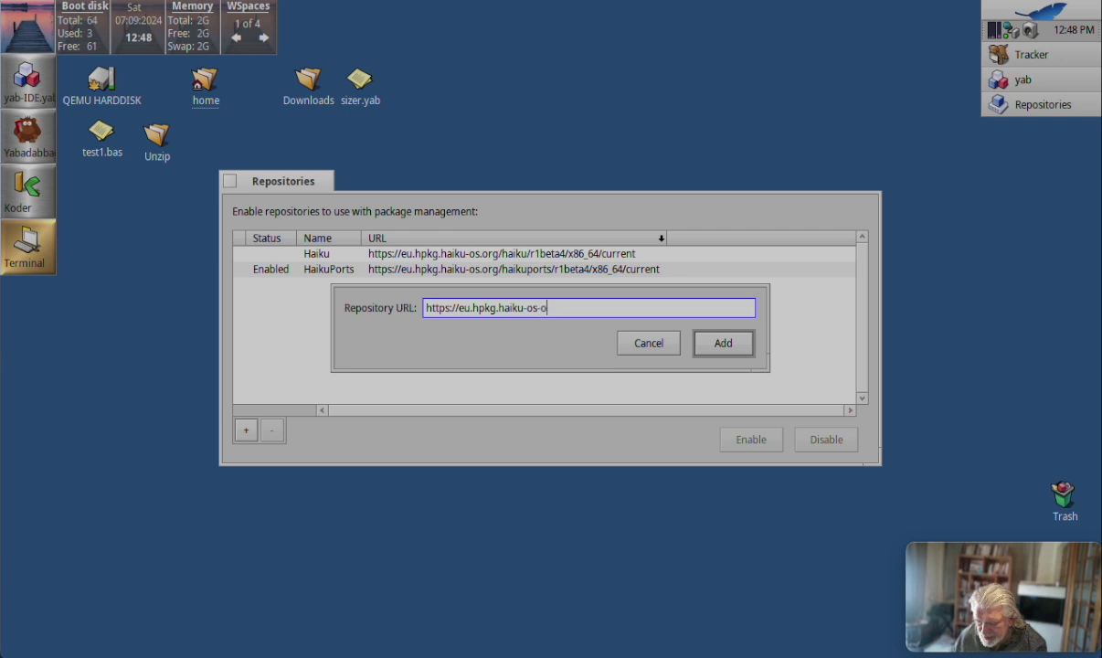
pyautogui.write('rg')
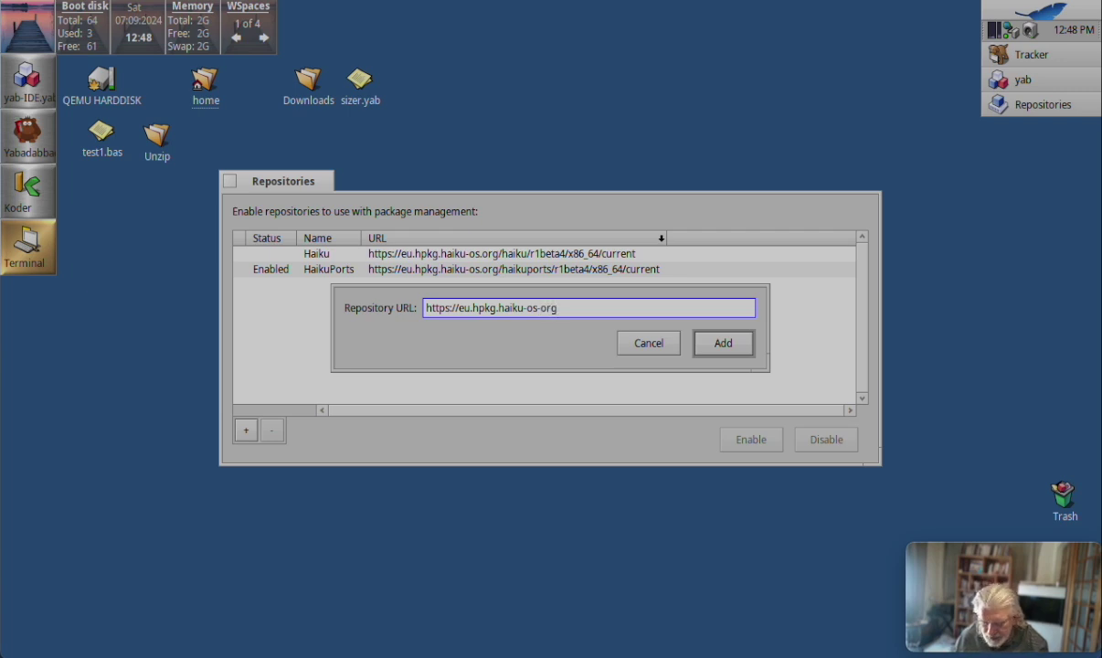
pyautogui.write('/h')
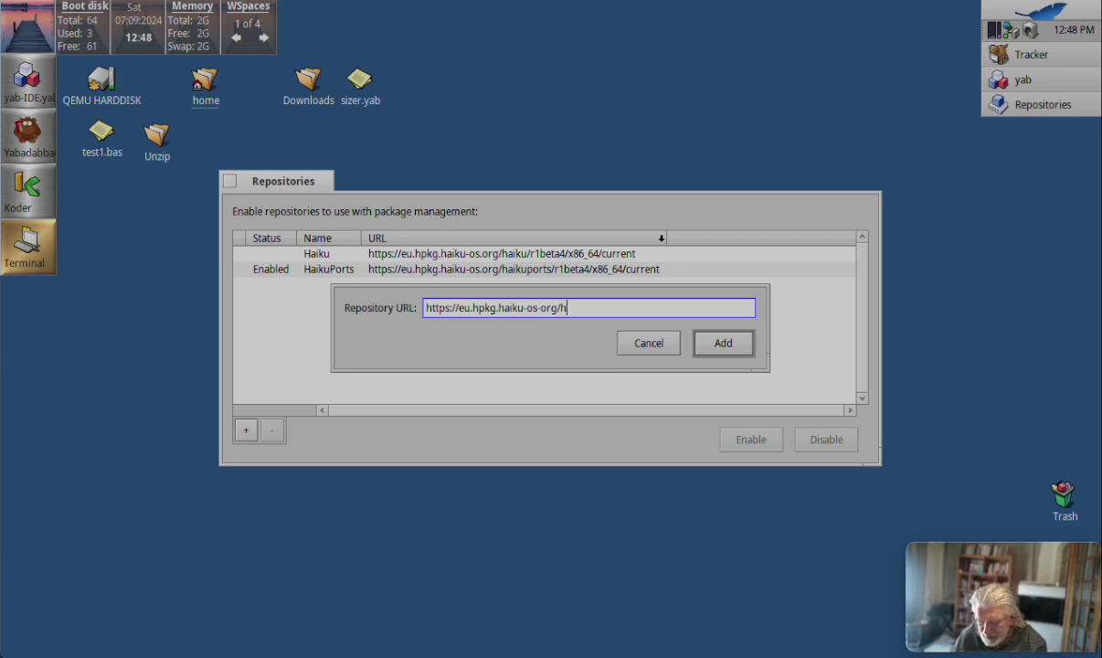
pyautogui.write('aiku')
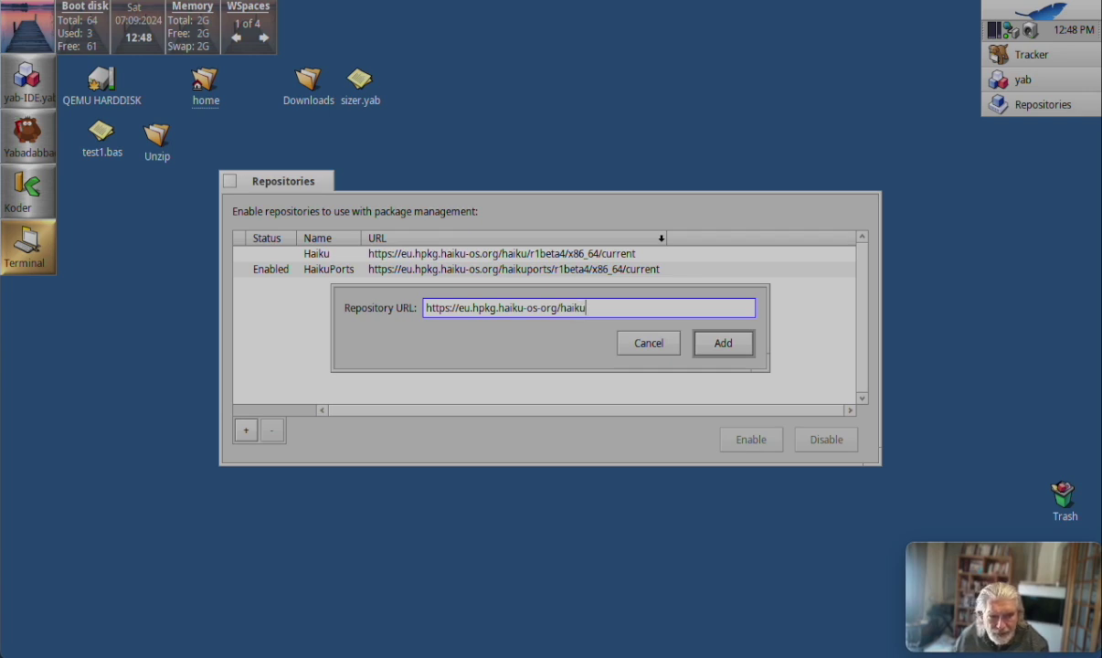
pyautogui.write('/r1b')
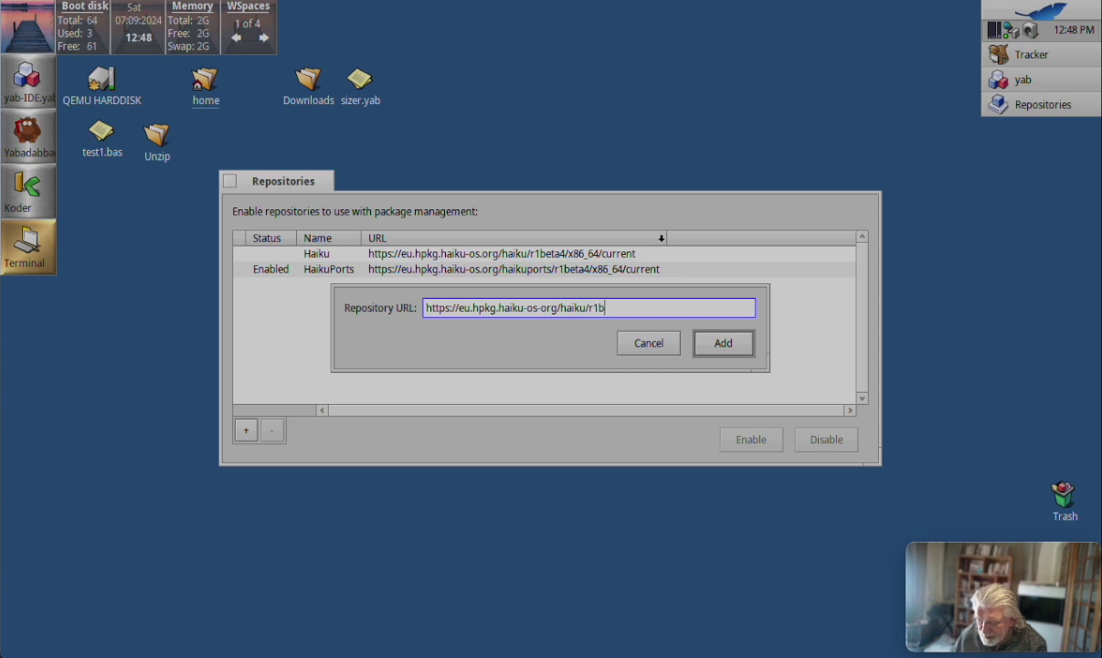
pyautogui.write('eta')
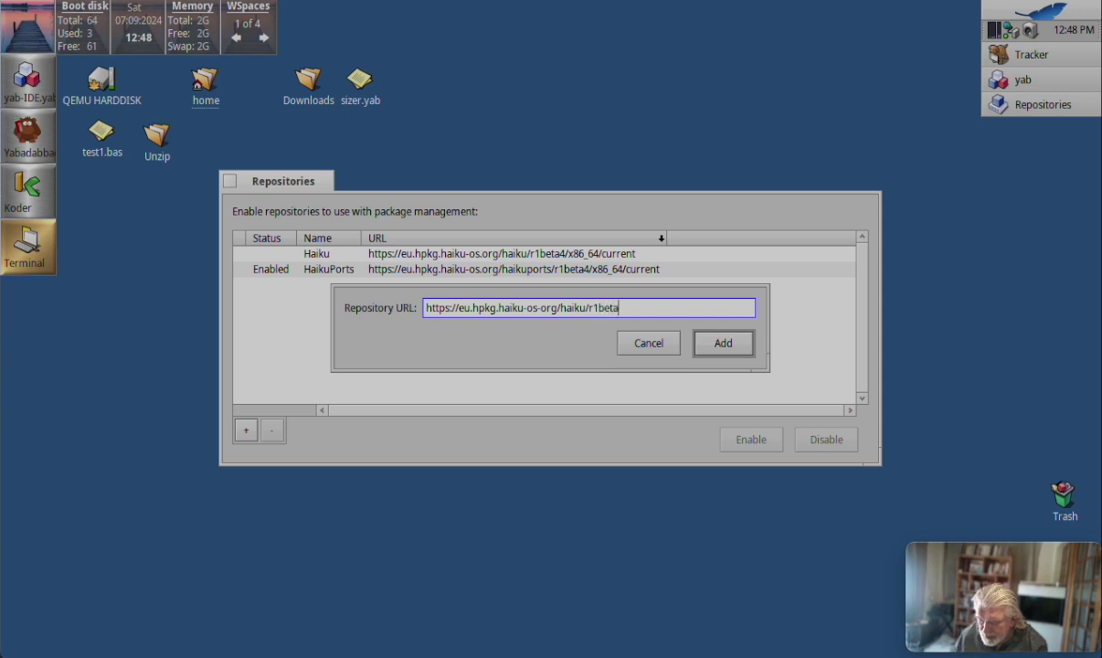
pyautogui.write('5')
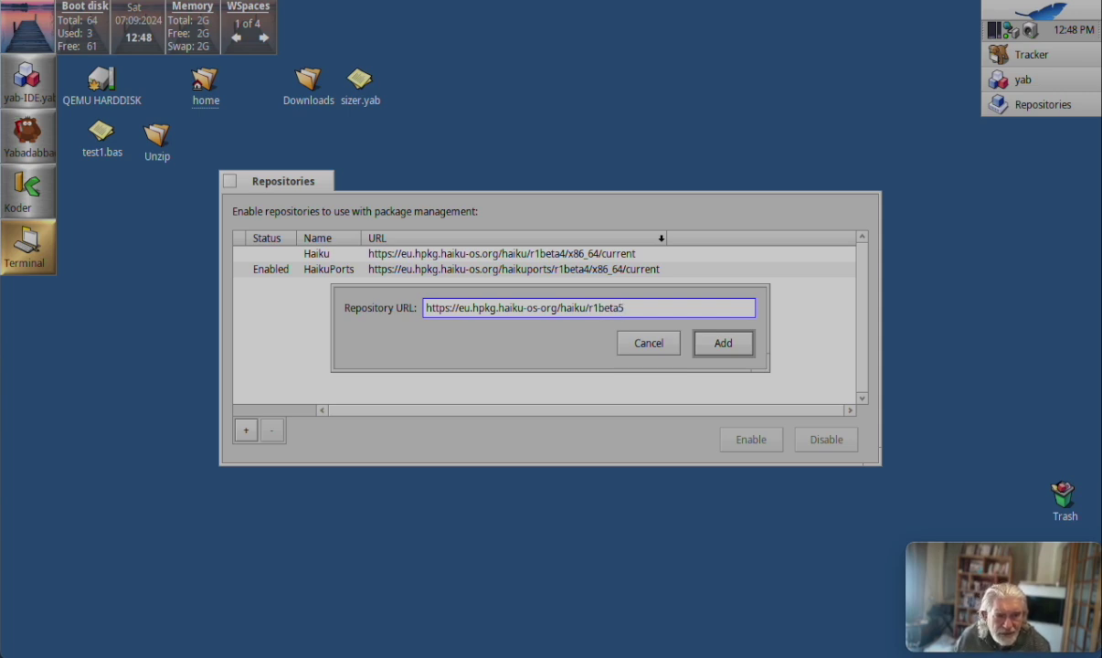
pyautogui.write('/')
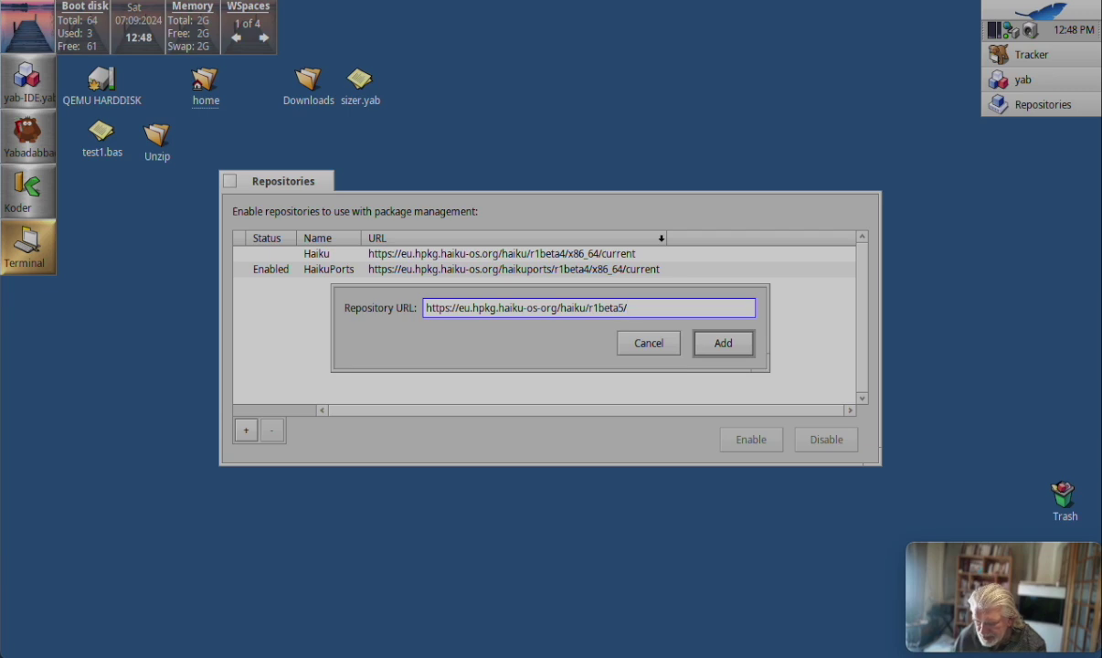
pyautogui.write('x86')
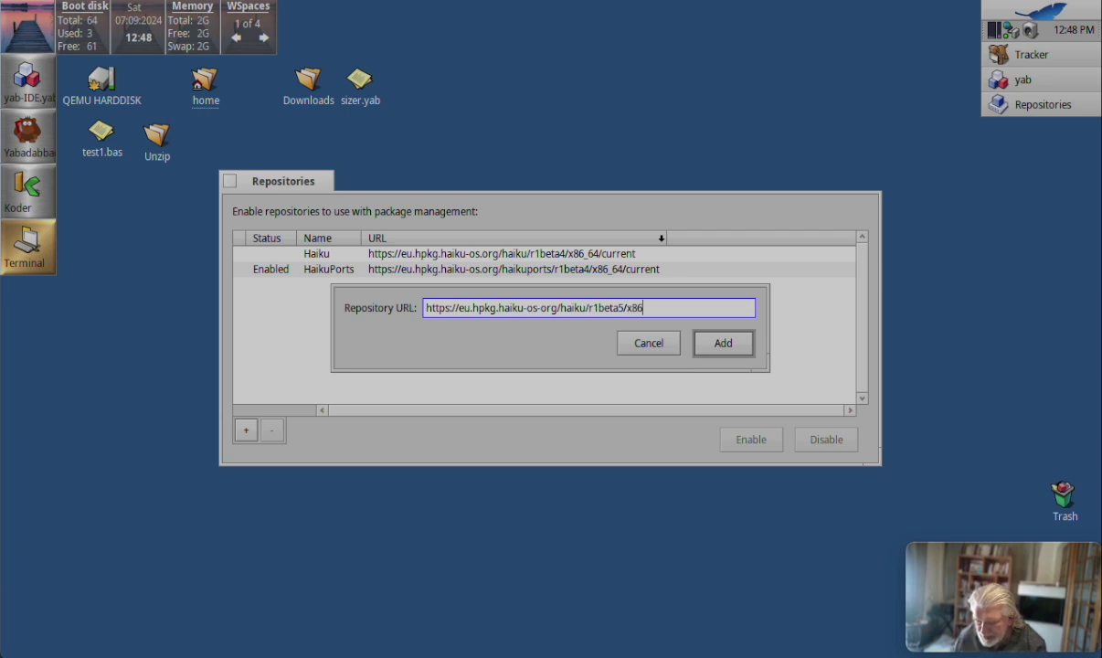
pyautogui.write('_64')
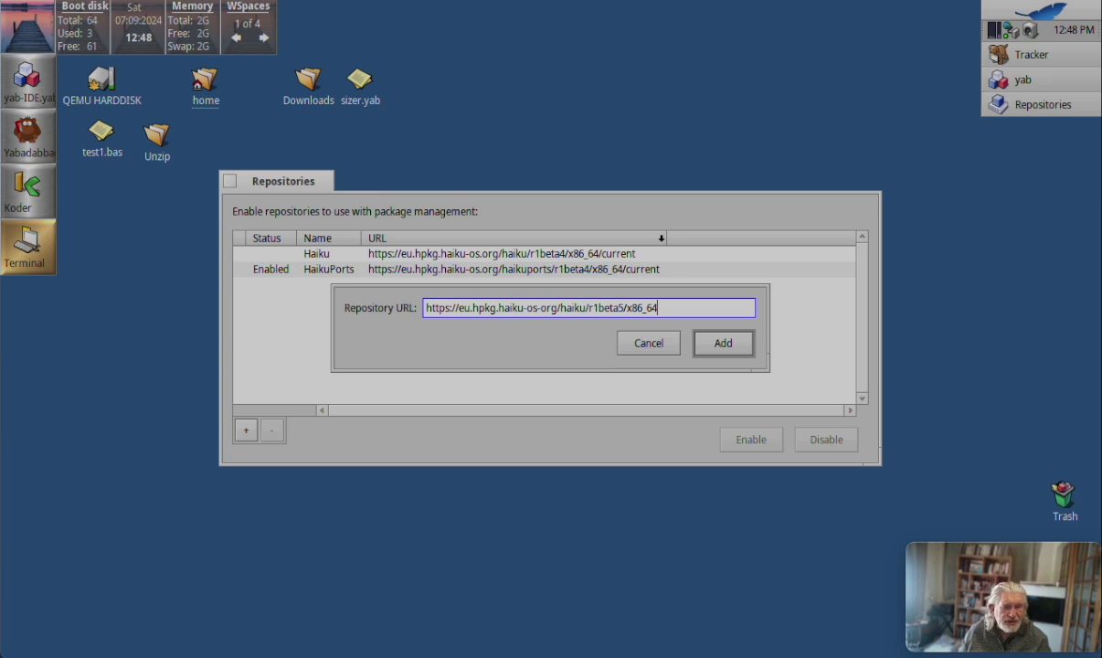
pyautogui.write('/')
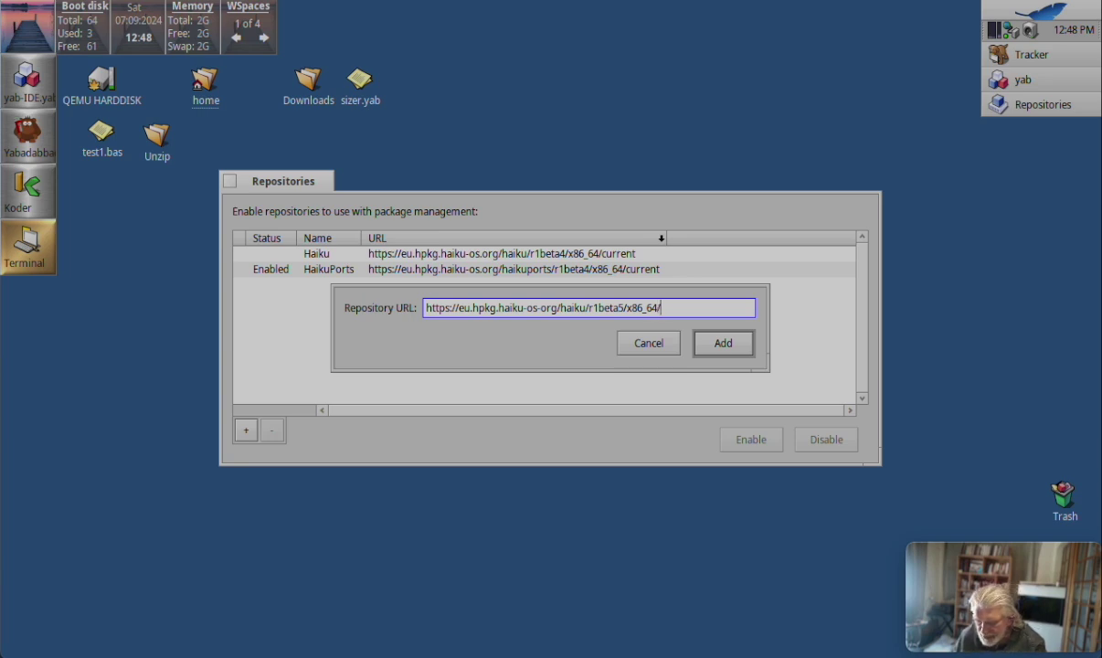
pyautogui.write('current')
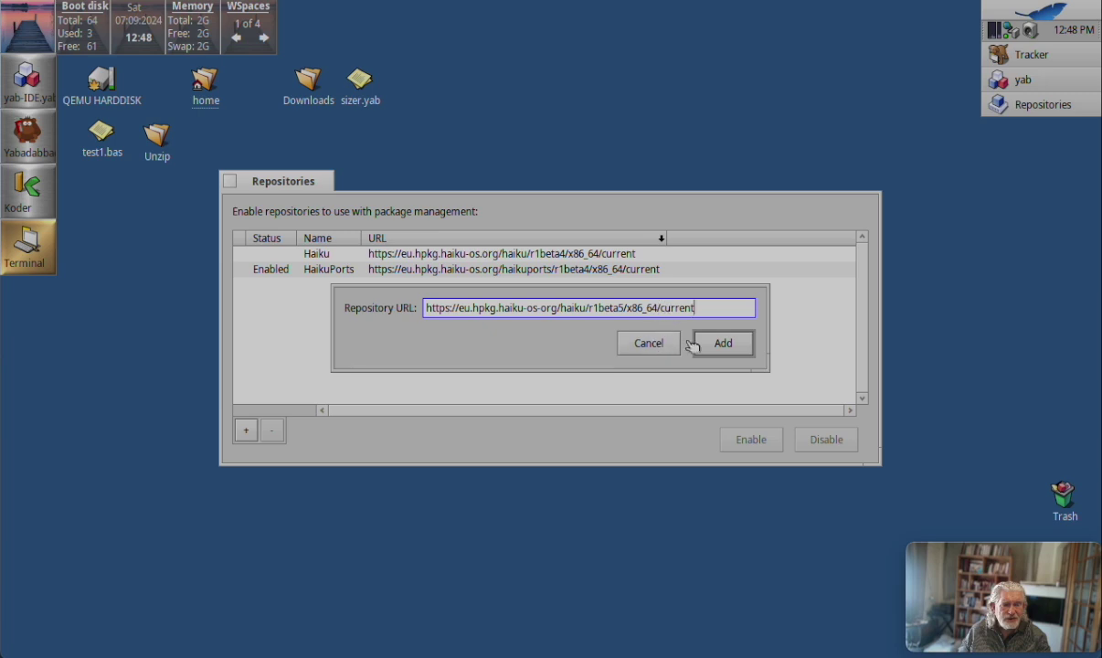
pyautogui.click(737, 345)
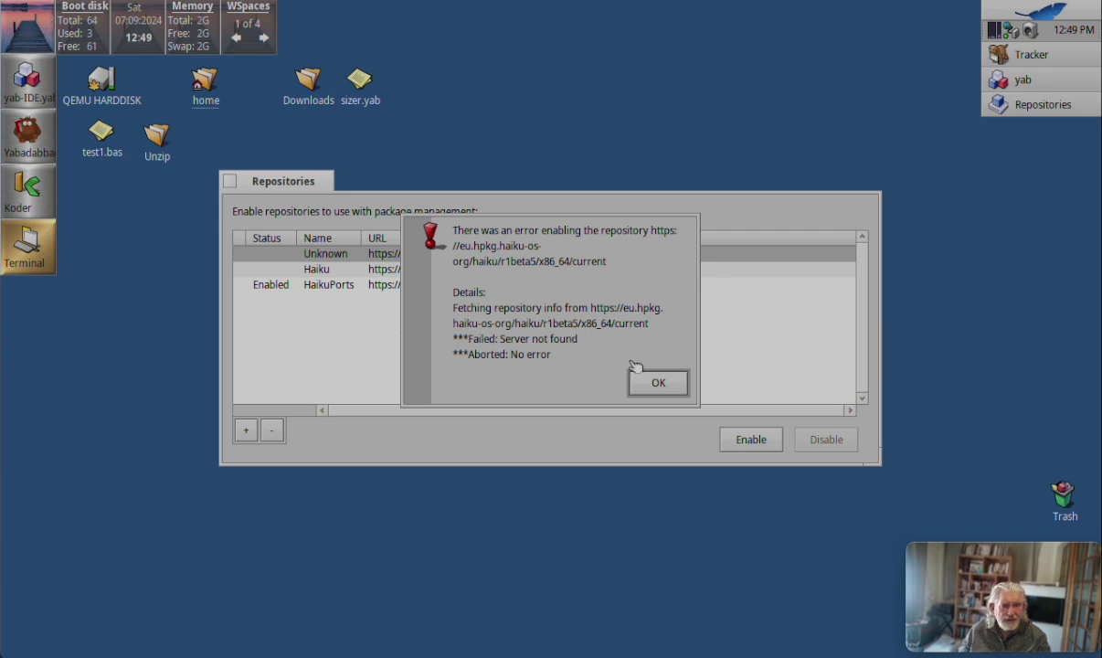
pyautogui.click(660, 383)
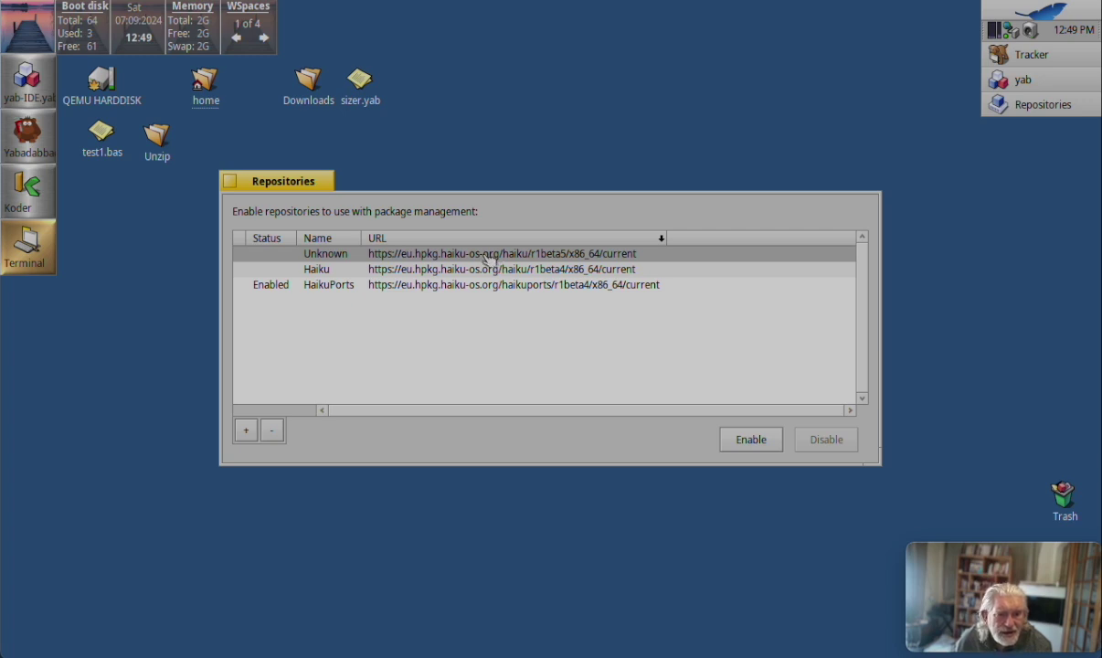
# Remove the Unknown r1beta5 repository entry from the repository list.
pyautogui.click(459, 250)
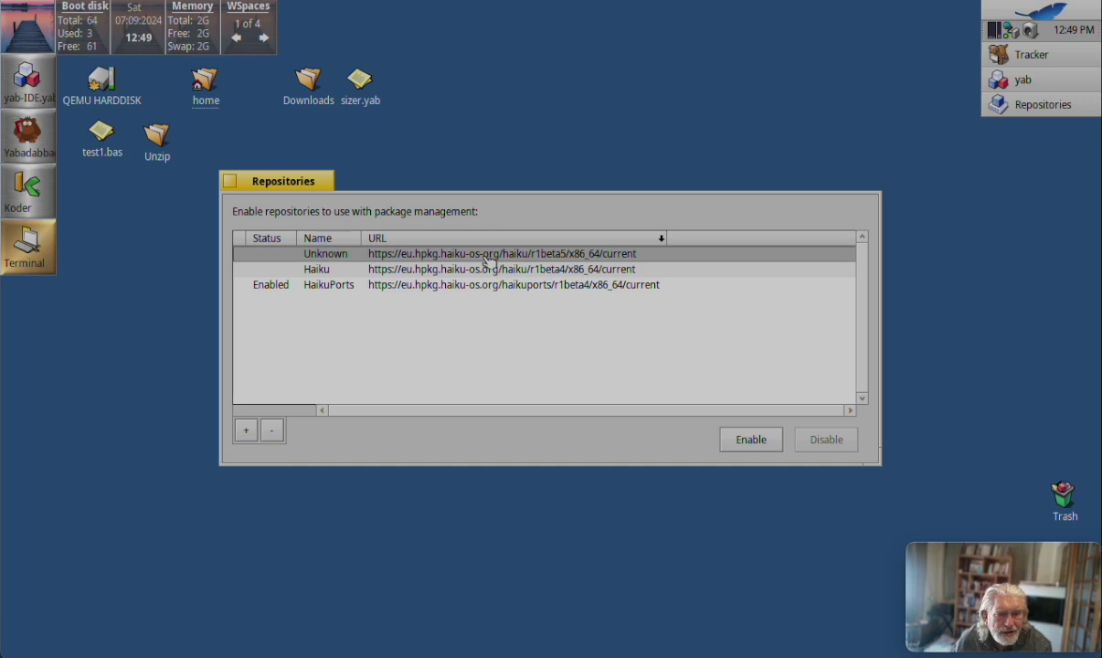
pyautogui.click(278, 433)
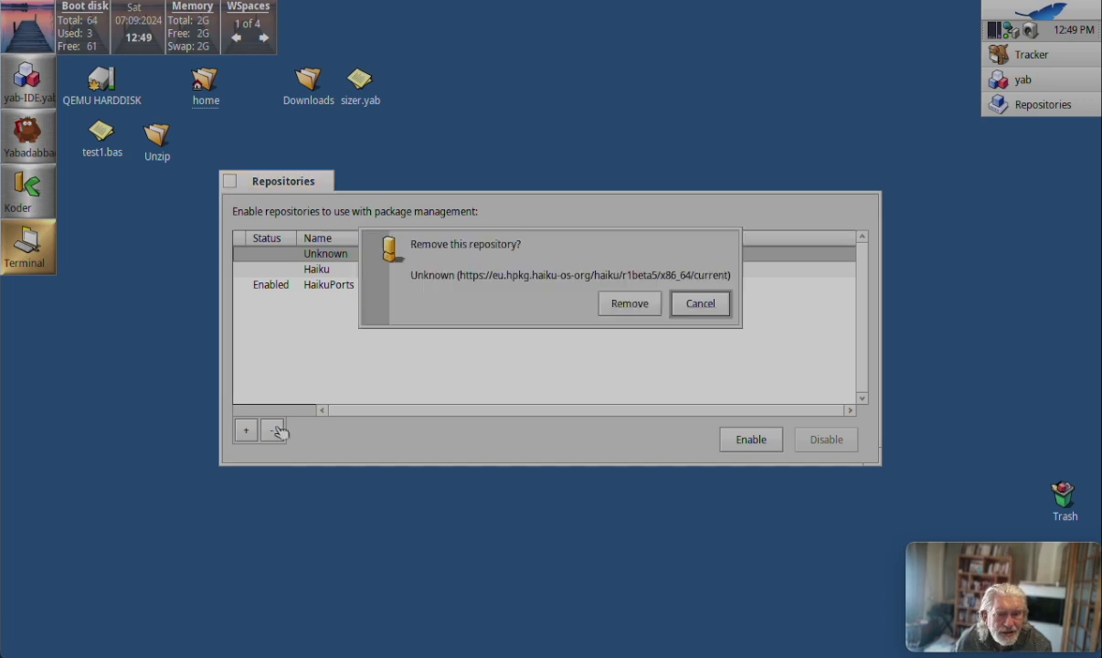
pyautogui.click(623, 305)
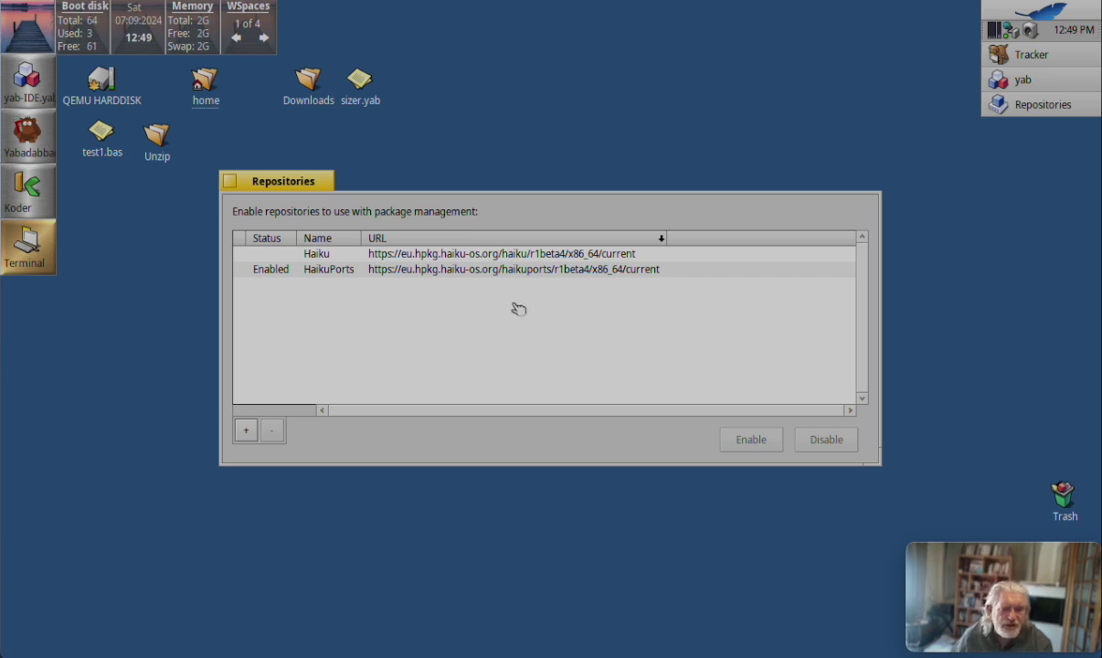
pyautogui.click(256, 433)
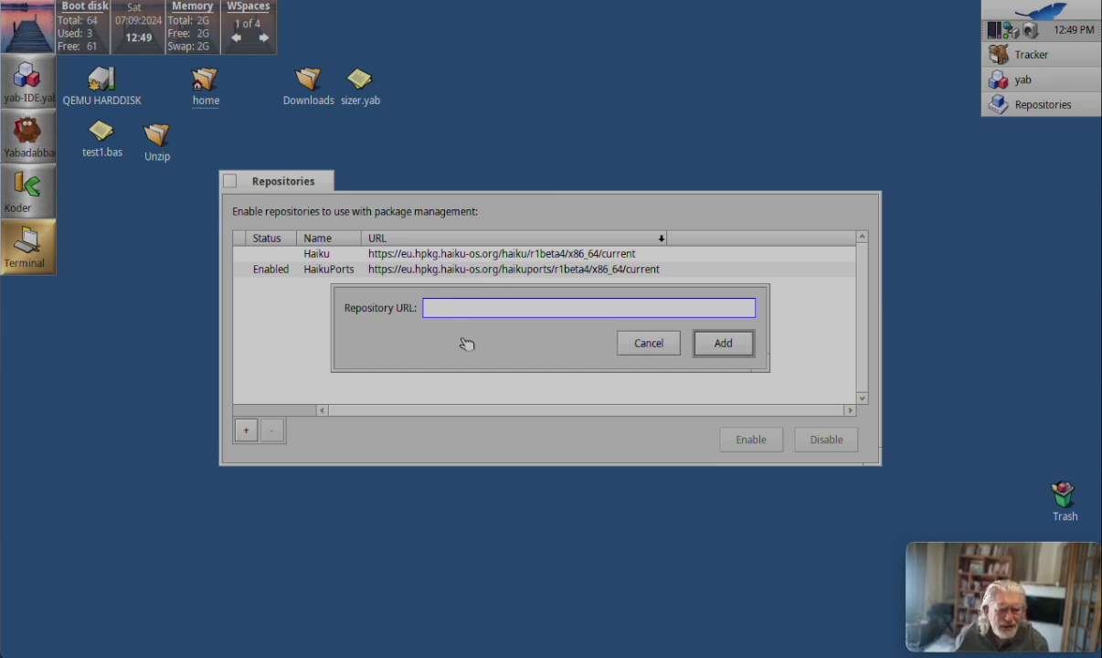
pyautogui.write('https')
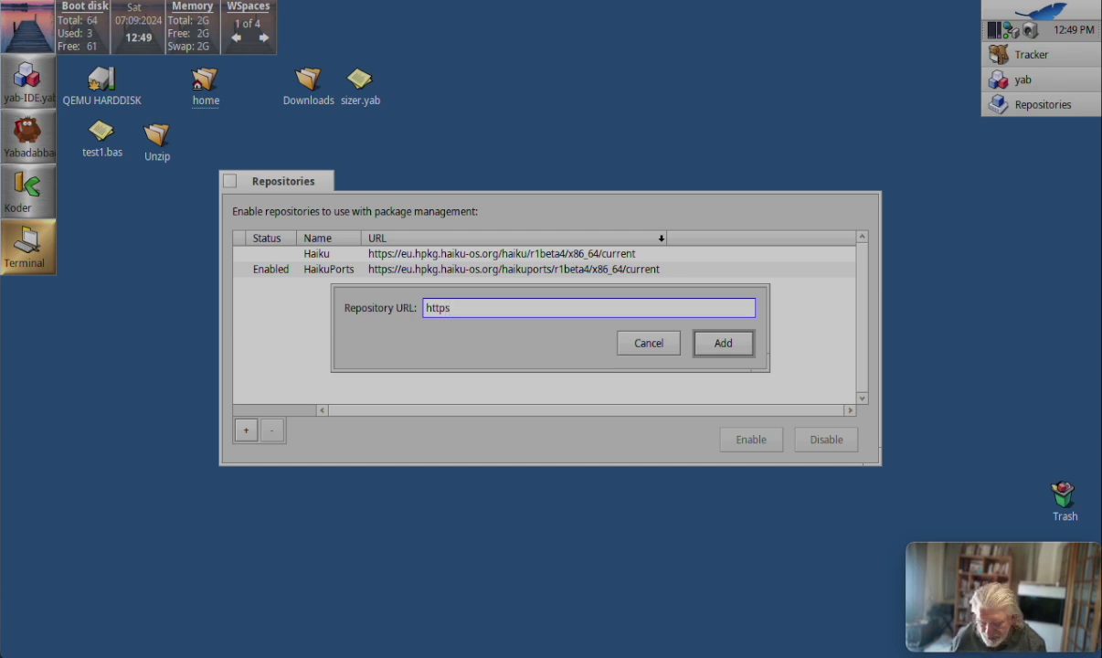
pyautogui.write('://eu')
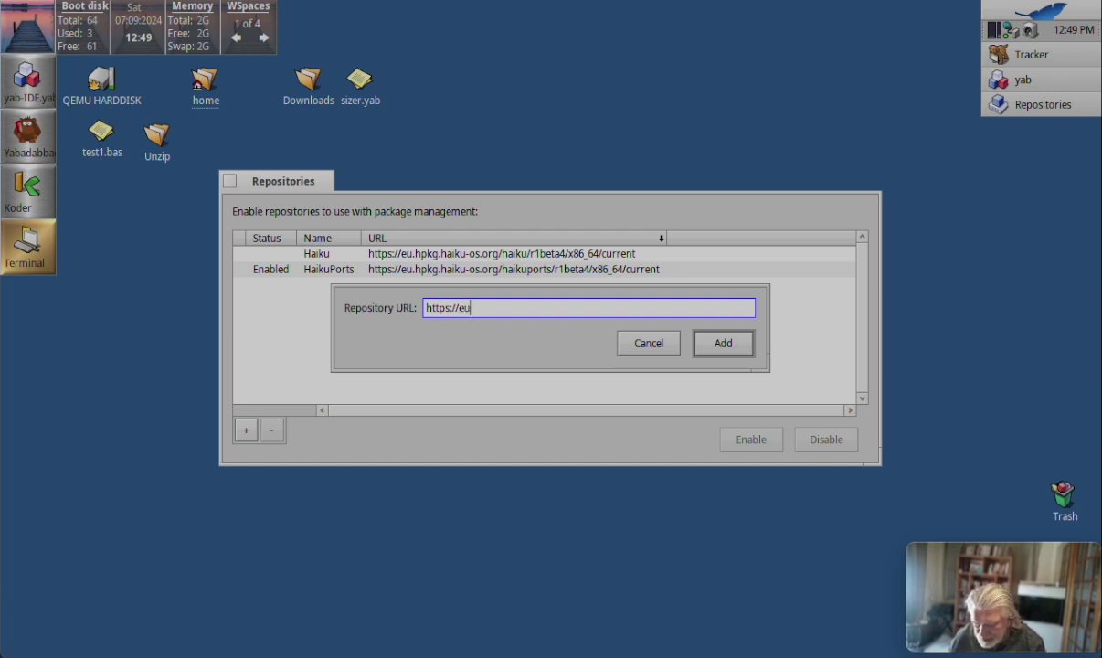
pyautogui.write('.')
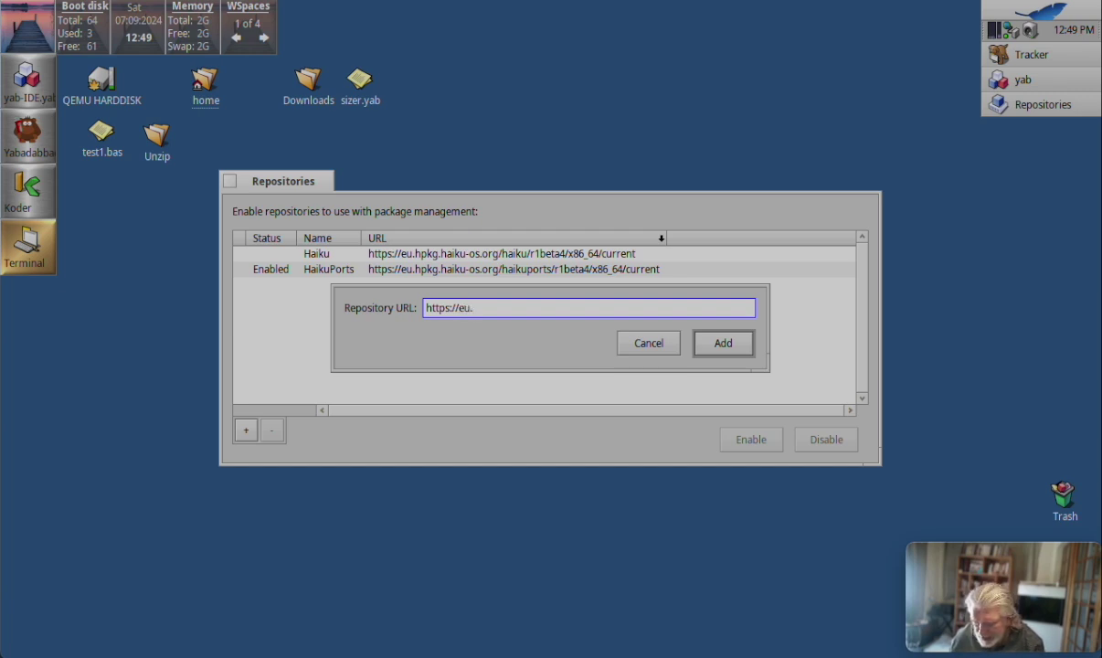
pyautogui.write('hpkg')
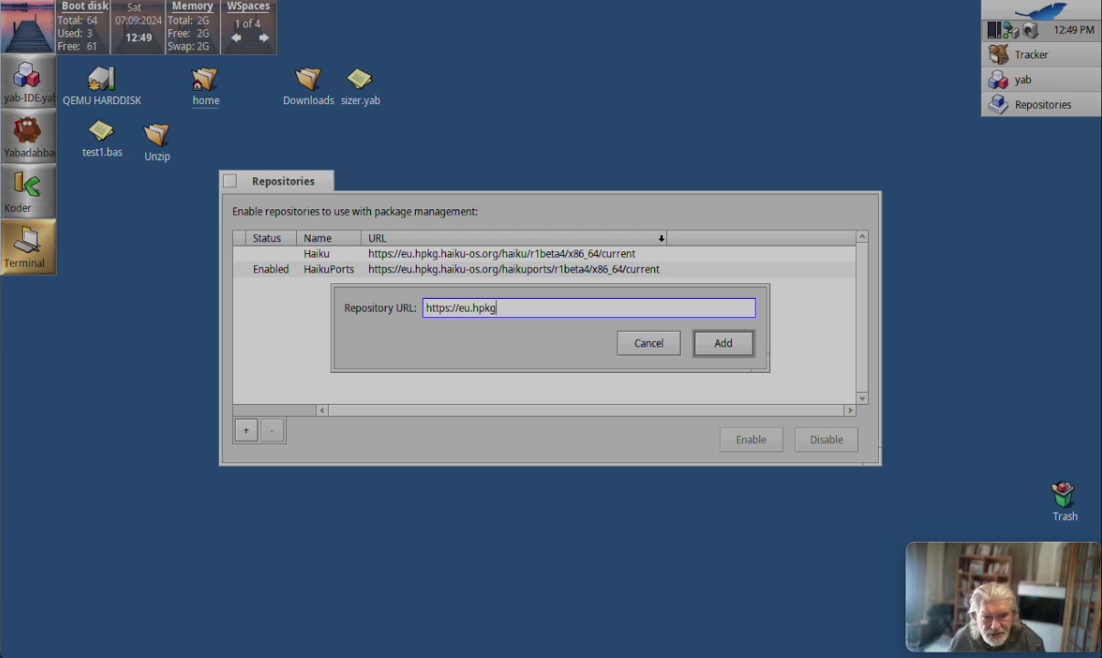
pyautogui.write('.')
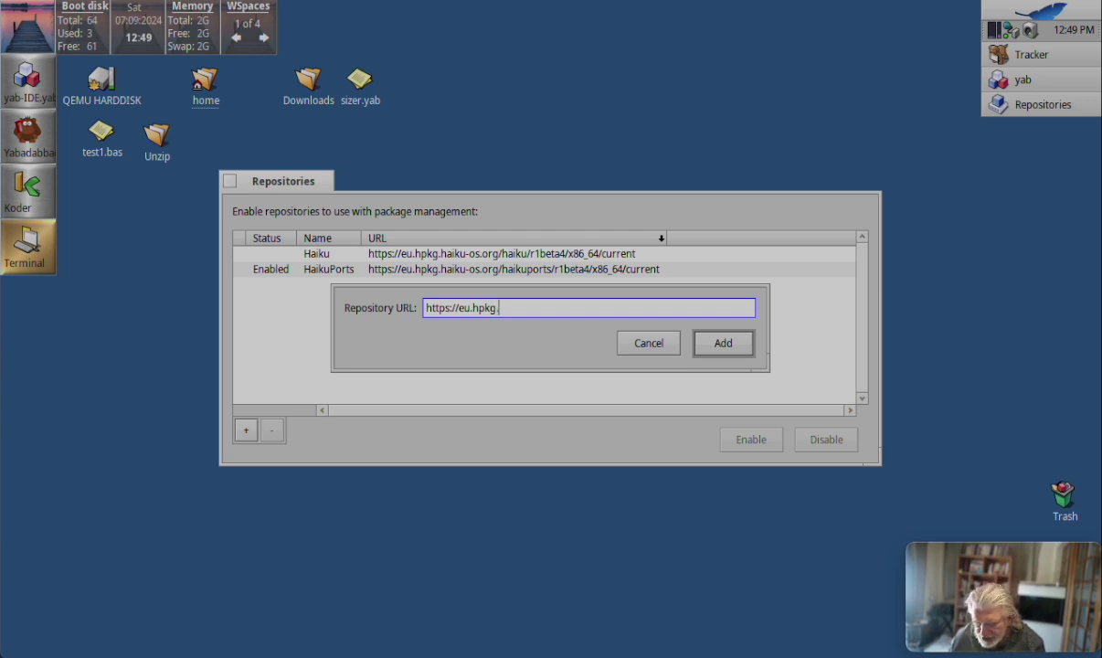
pyautogui.write('haiku-os.org')
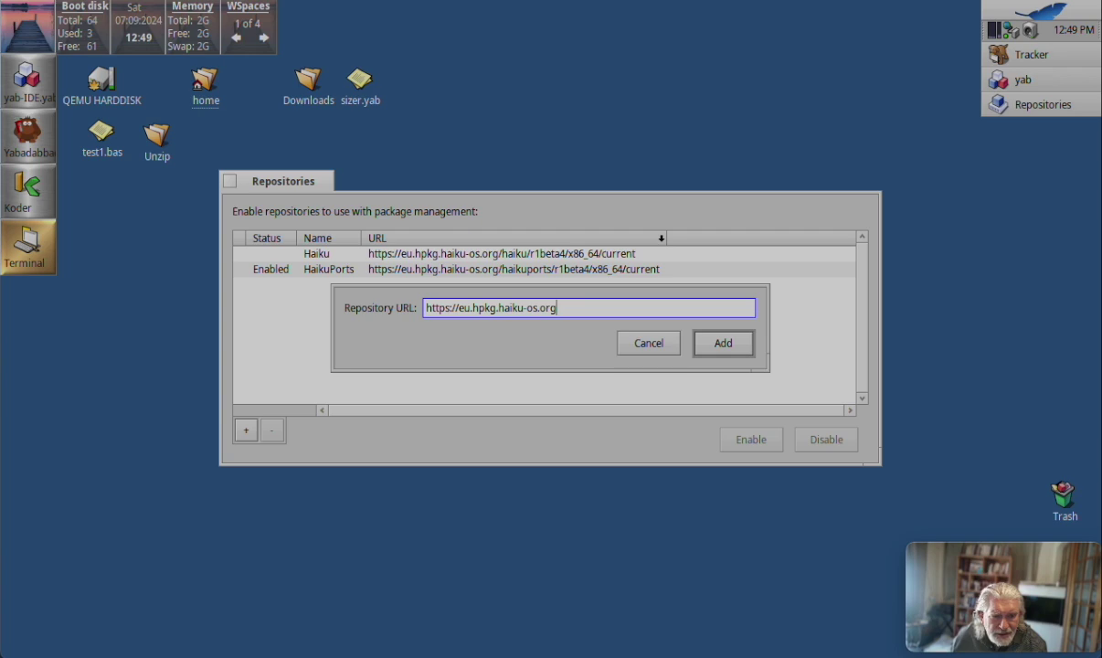
pyautogui.write('/haiku')
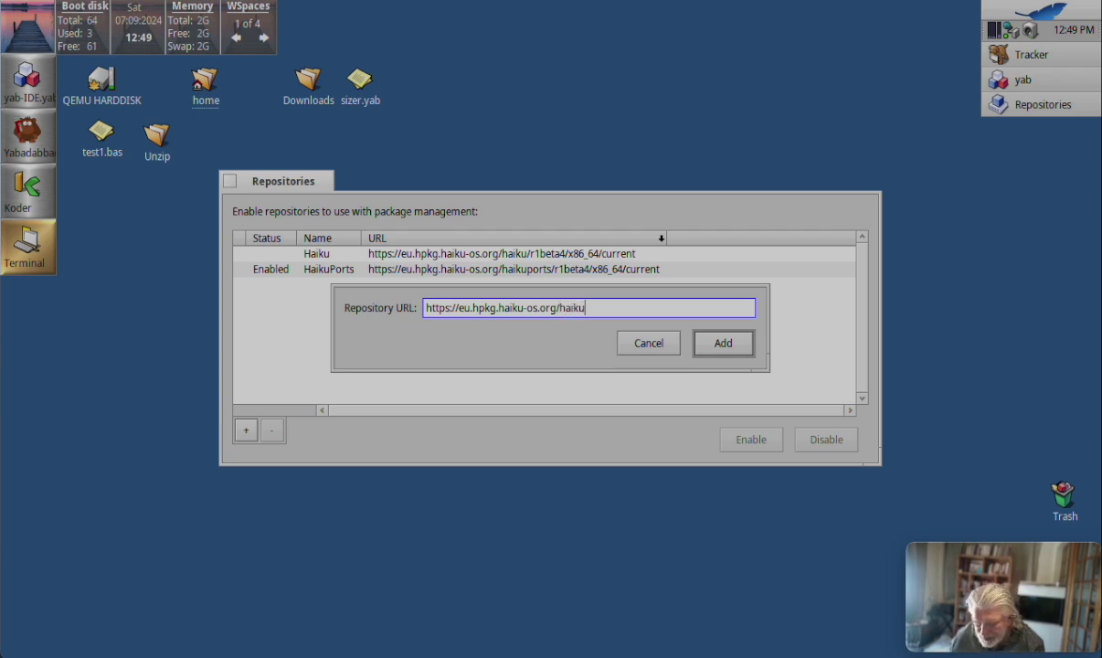
pyautogui.write('/')
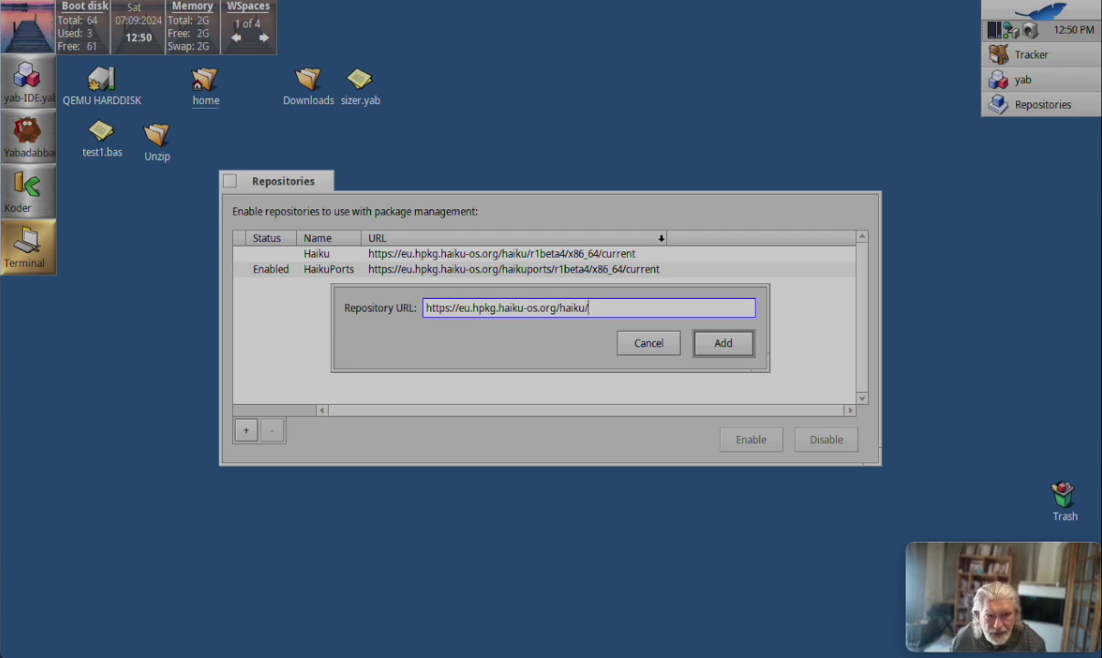
pyautogui.write('r')
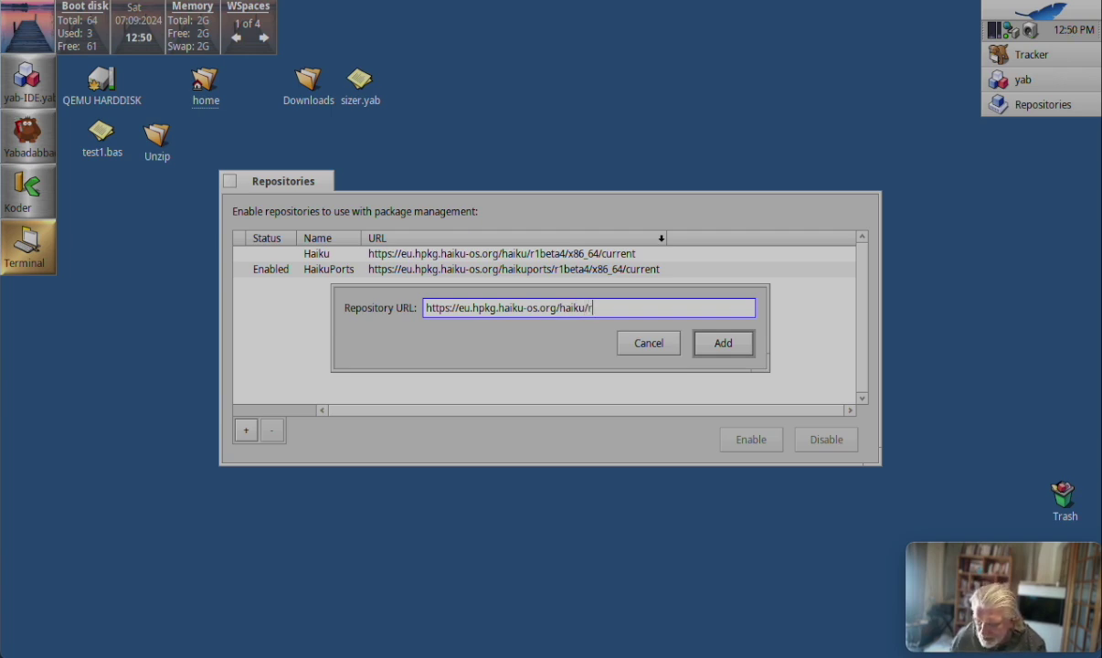
pyautogui.write('1beta5')
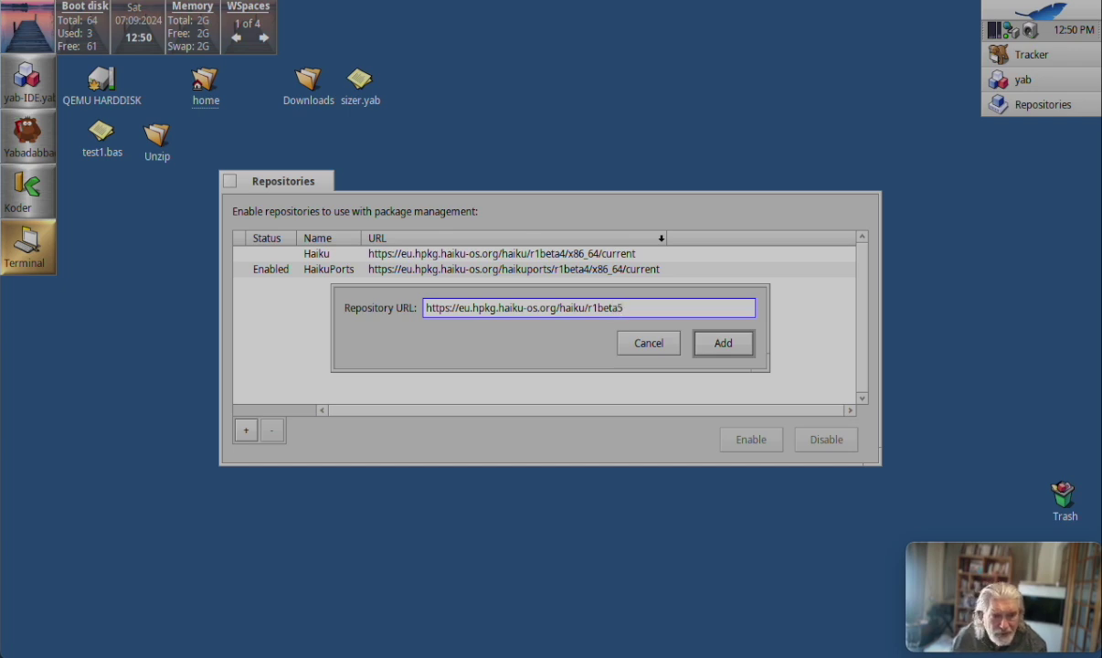
pyautogui.write('/x')
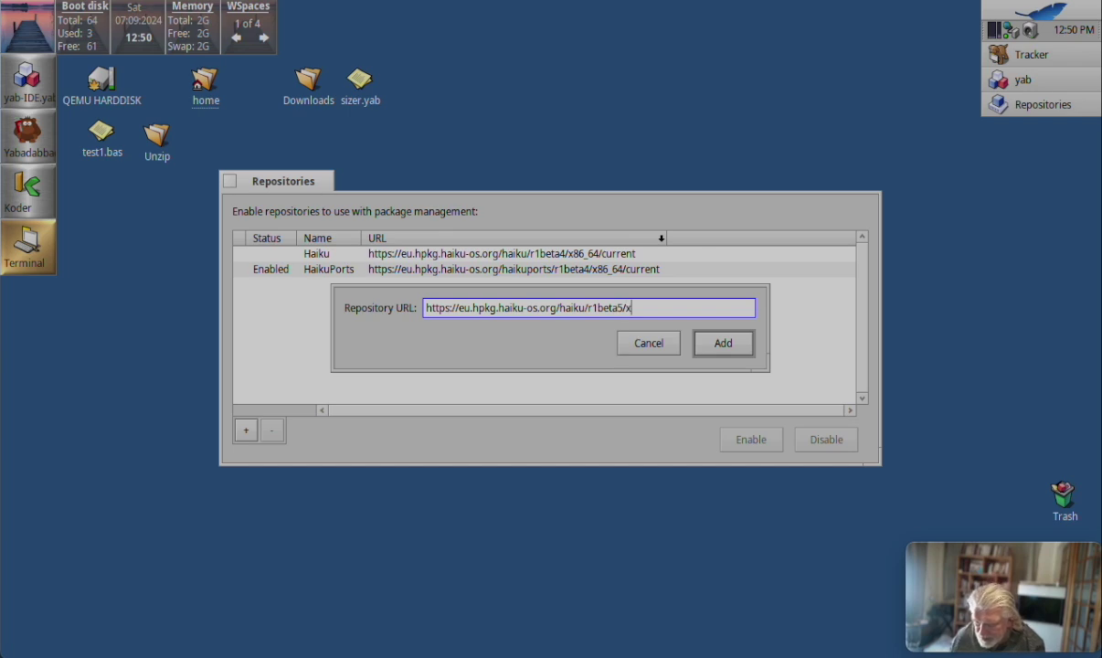
pyautogui.write('86')
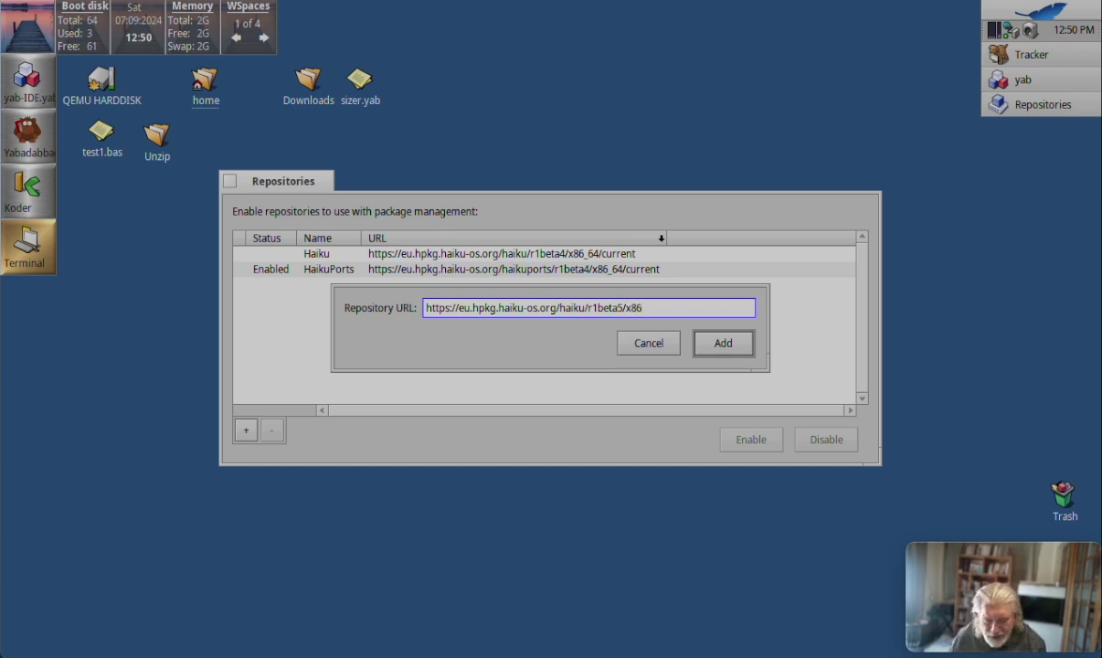
pyautogui.write('_6')
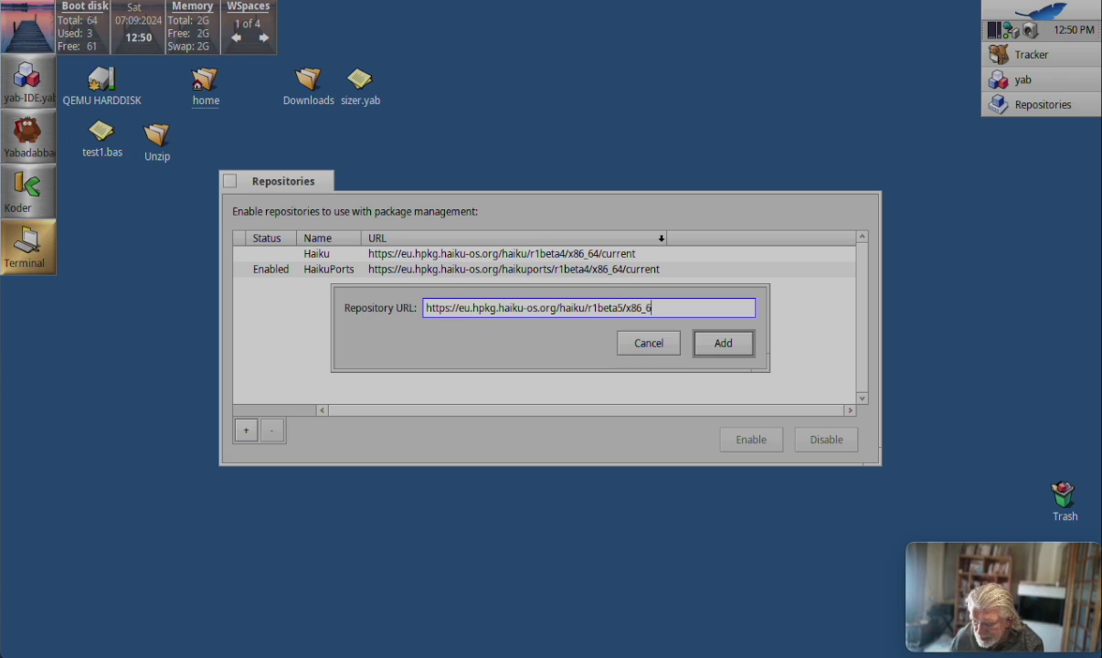
pyautogui.write('4/cu')
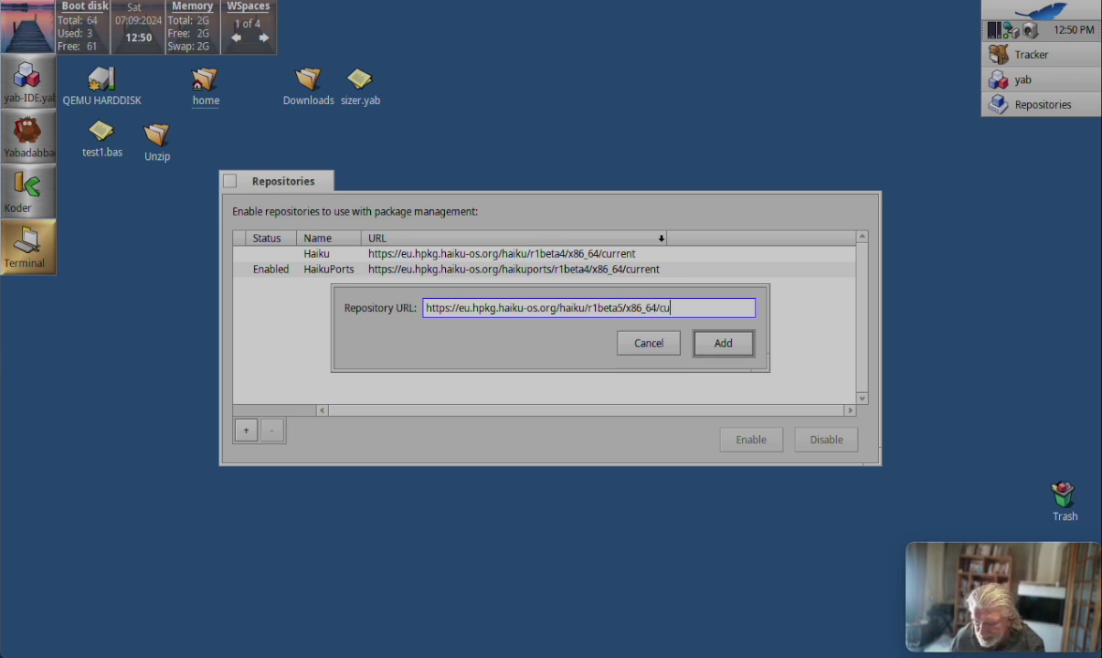
pyautogui.write('rrent')
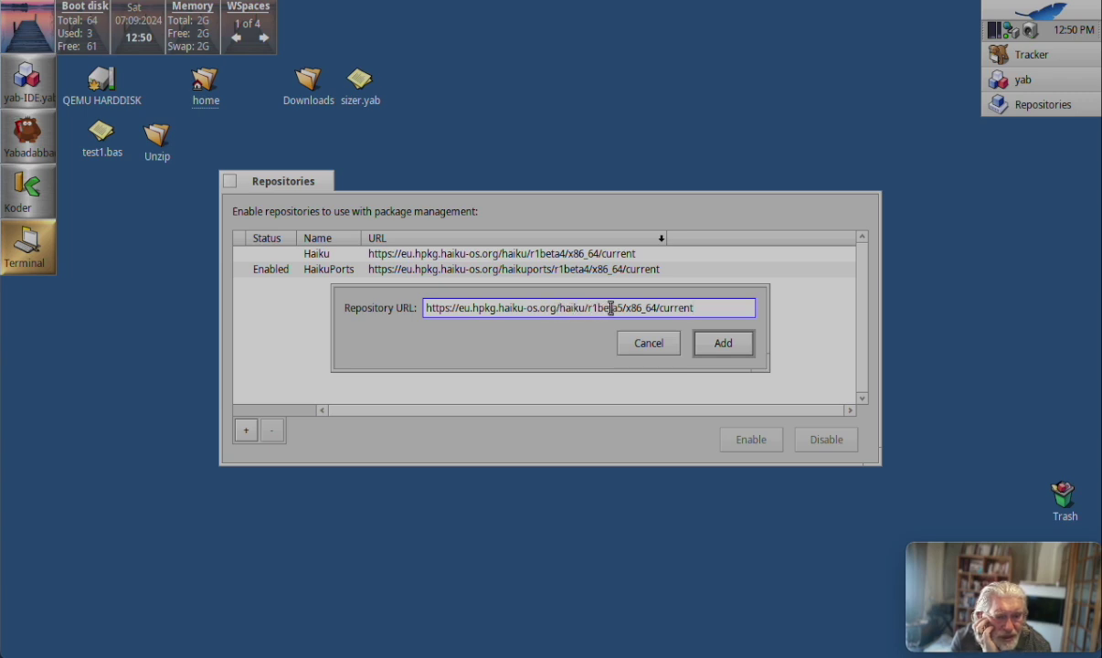
pyautogui.click(711, 348)
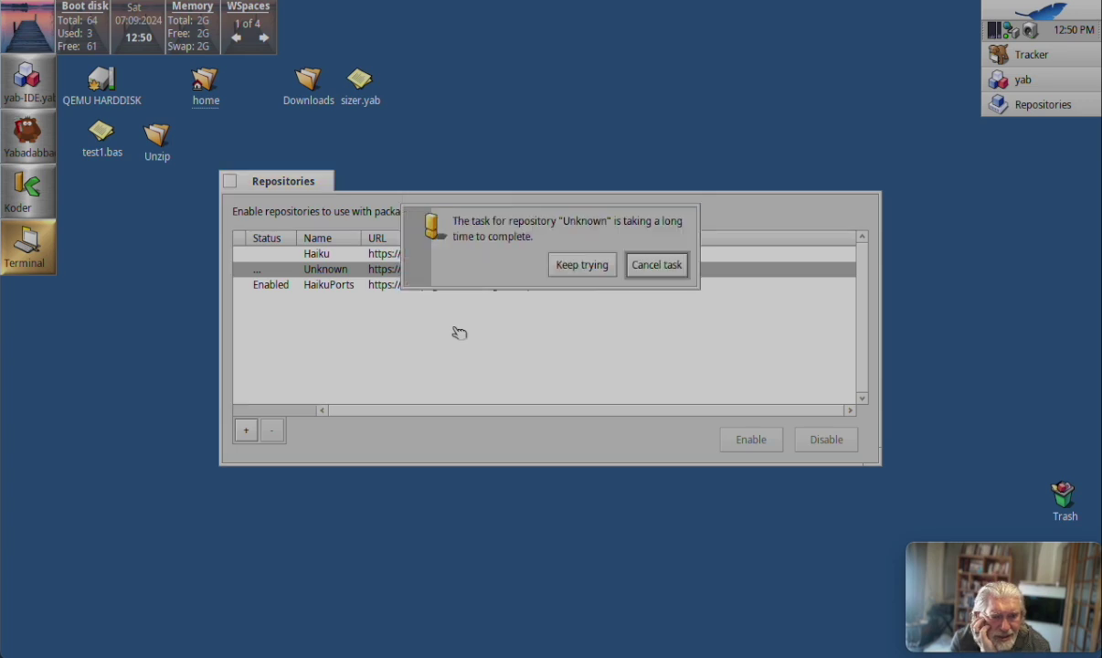
pyautogui.click(576, 264)
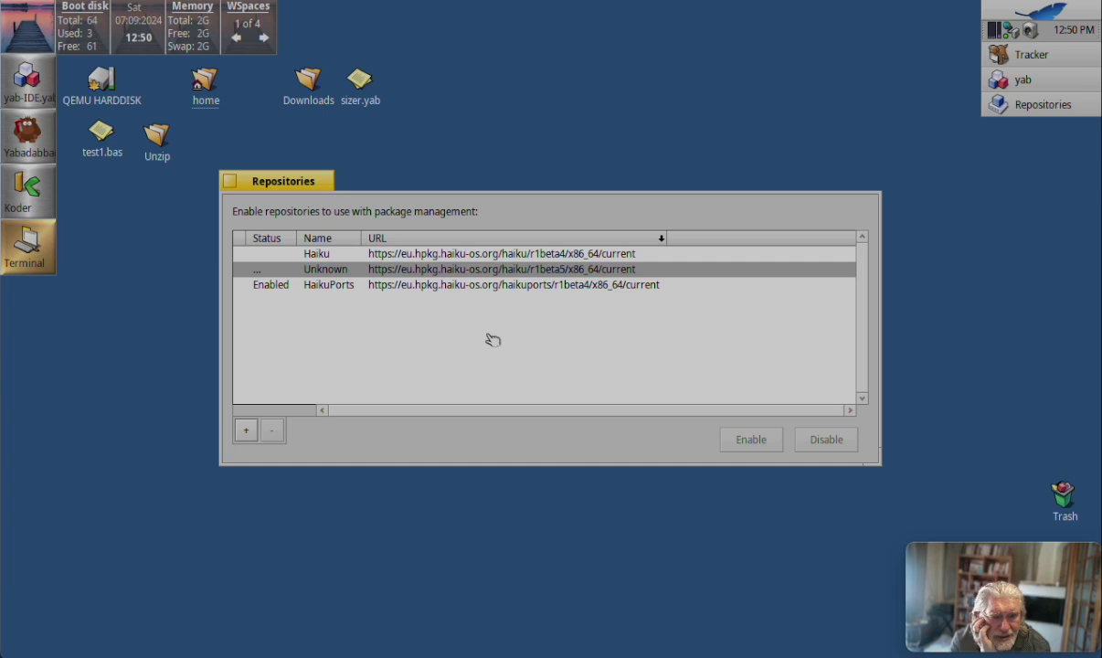
# Disable the HaikuPorts r1beta4 repository.
pyautogui.click(396, 290)
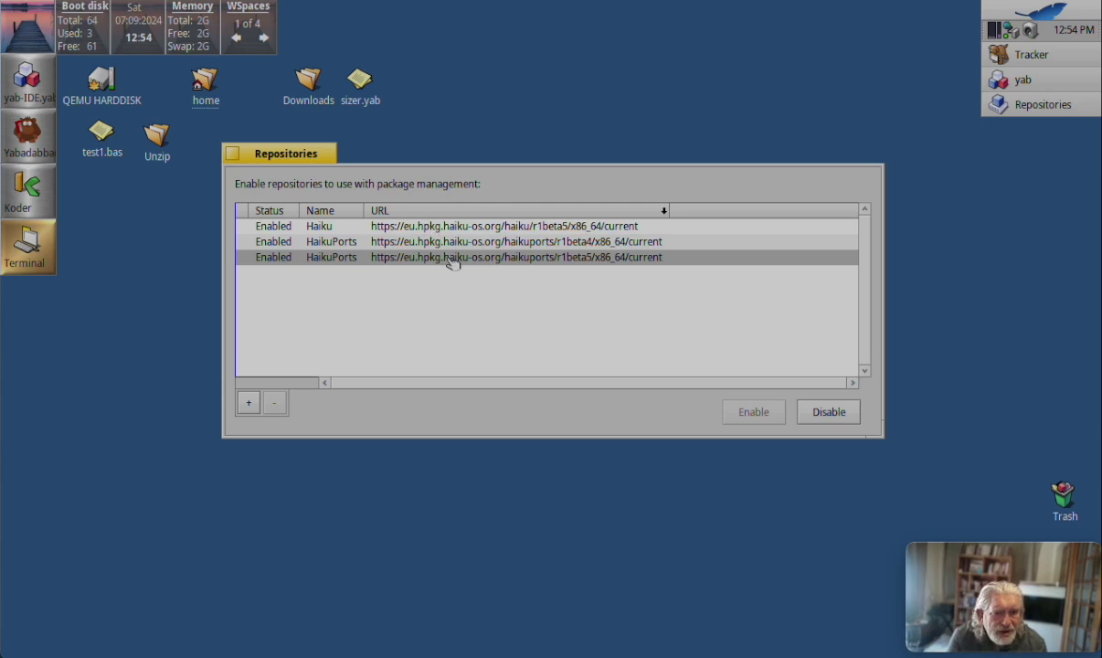
pyautogui.click(382, 240)
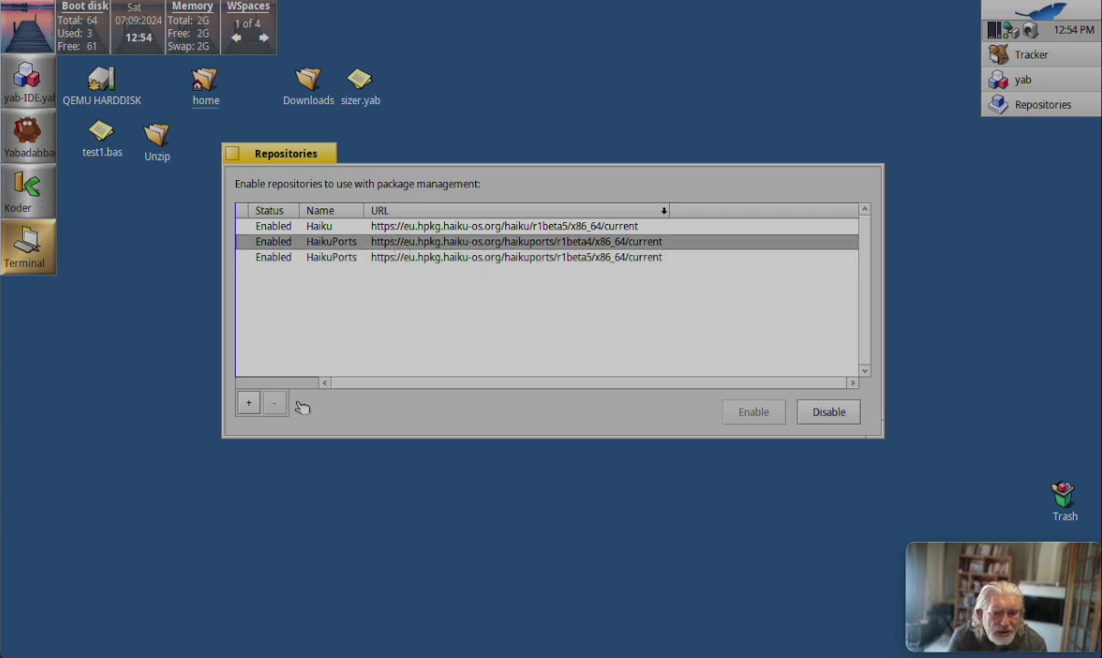
pyautogui.click(842, 413)
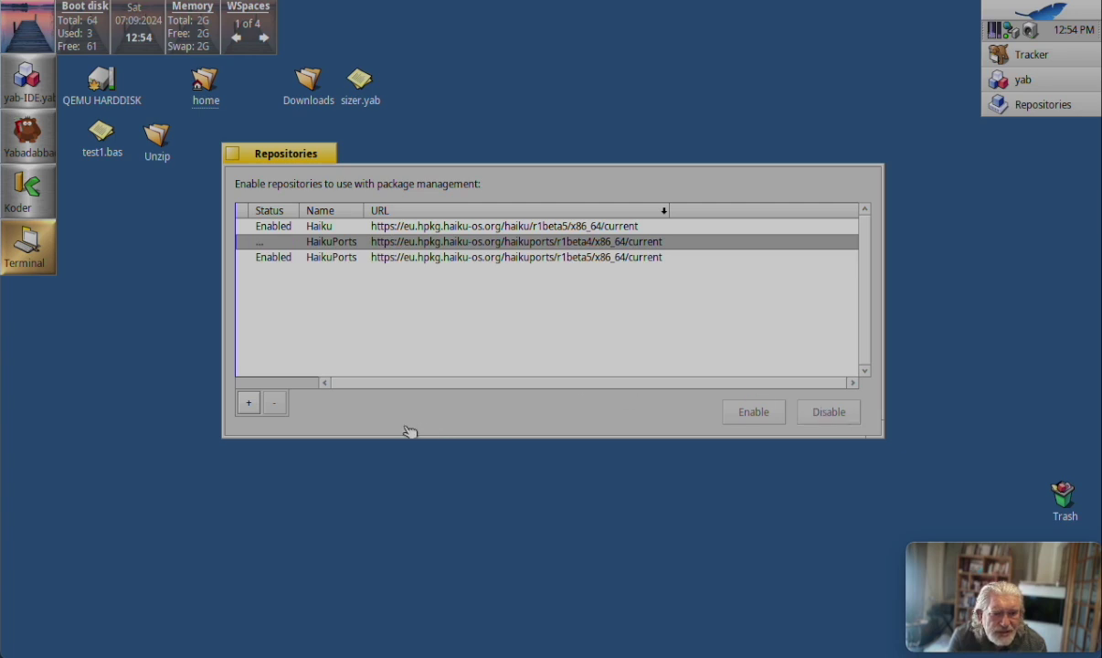
# Remove the HaikuPorts r1beta4 repository from the list and close the Repositories preferences.
pyautogui.click(409, 264)
pyautogui.click(407, 244)
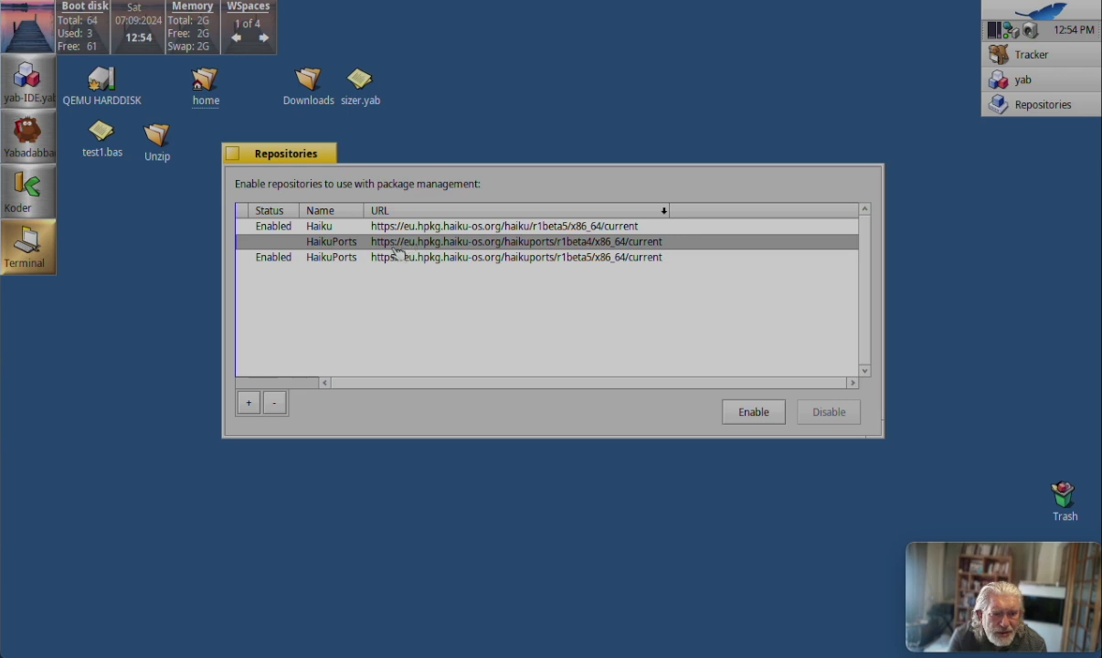
pyautogui.click(276, 404)
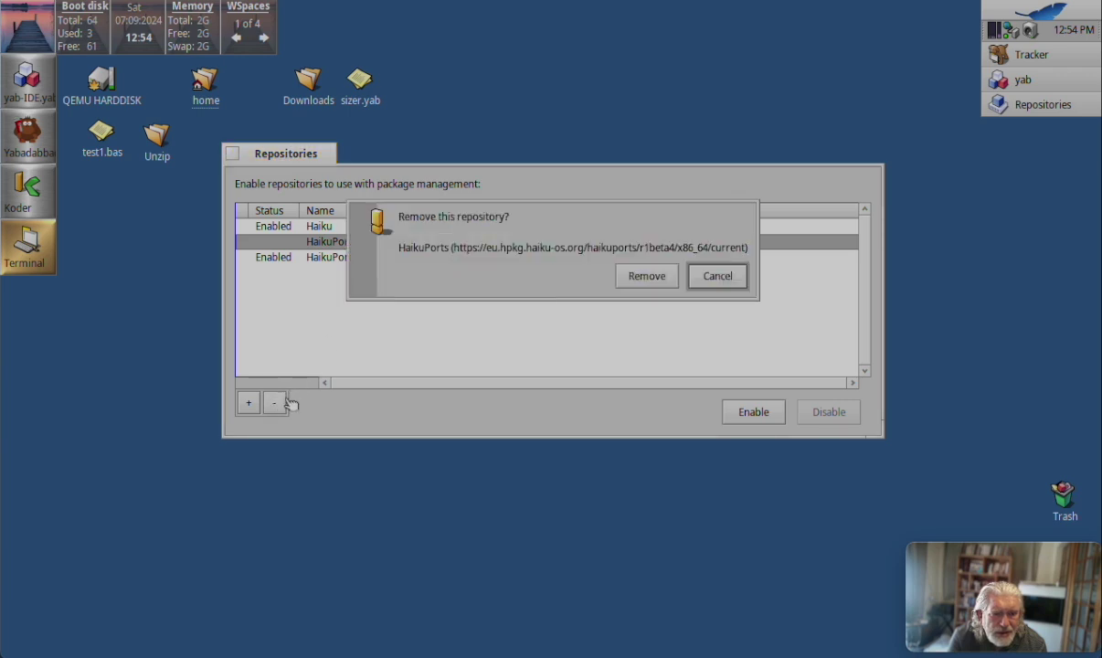
pyautogui.click(646, 277)
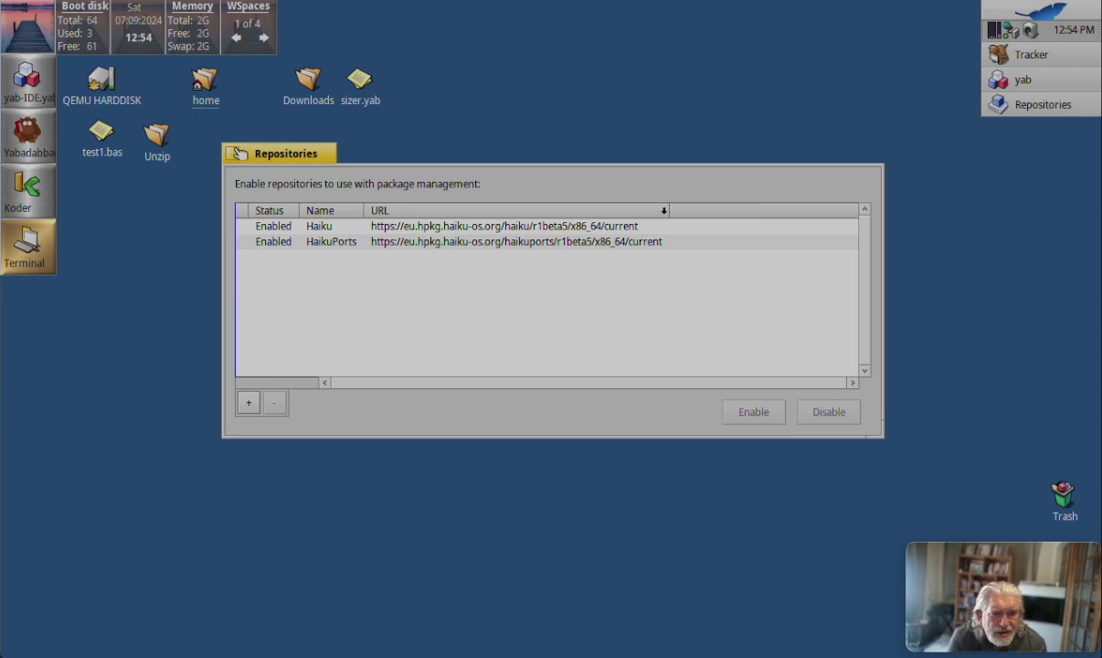
pyautogui.click(231, 151)
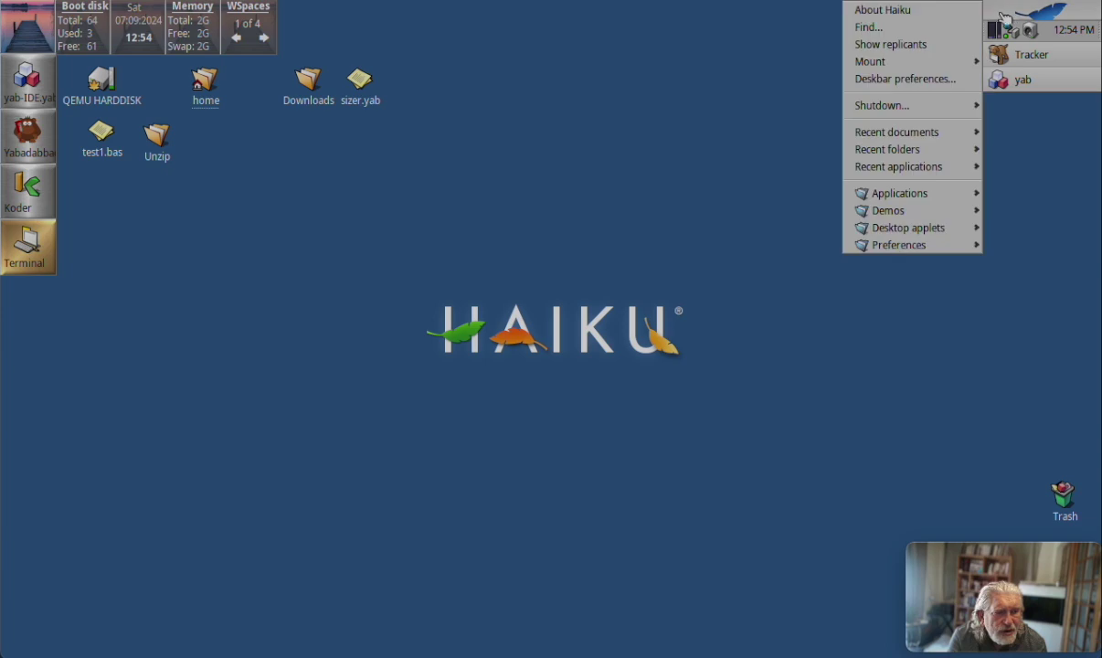
# Open a Terminal and enter the command pkgman full-sync without running it.
pyautogui.moveTo(915, 247)
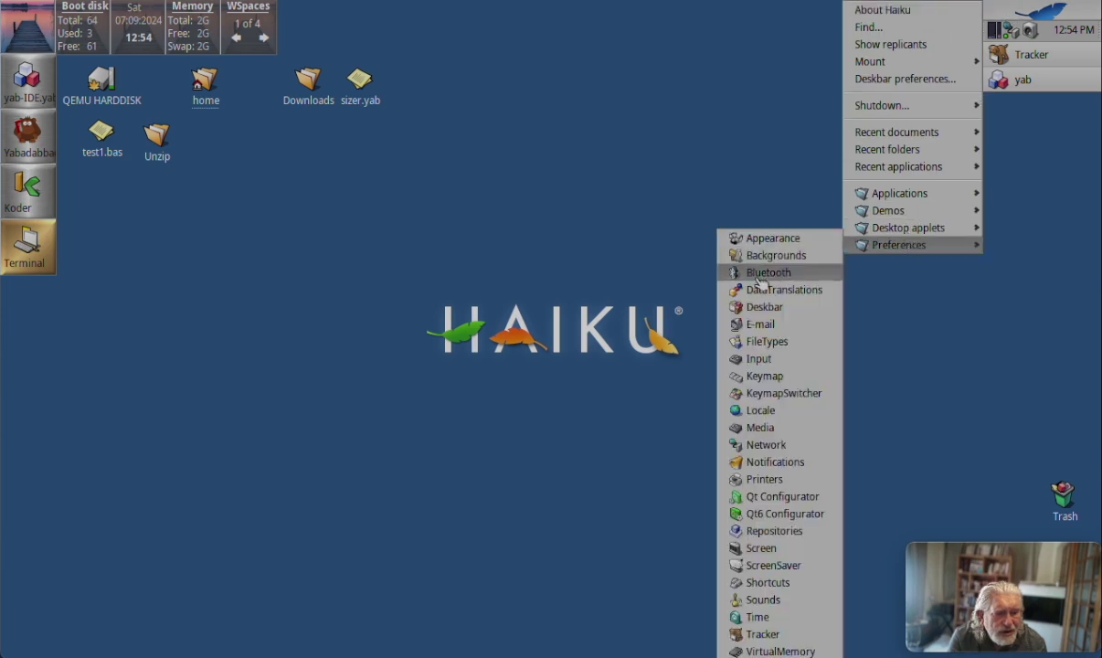
pyautogui.moveTo(881, 199)
pyautogui.moveTo(763, 647)
pyautogui.click(771, 596)
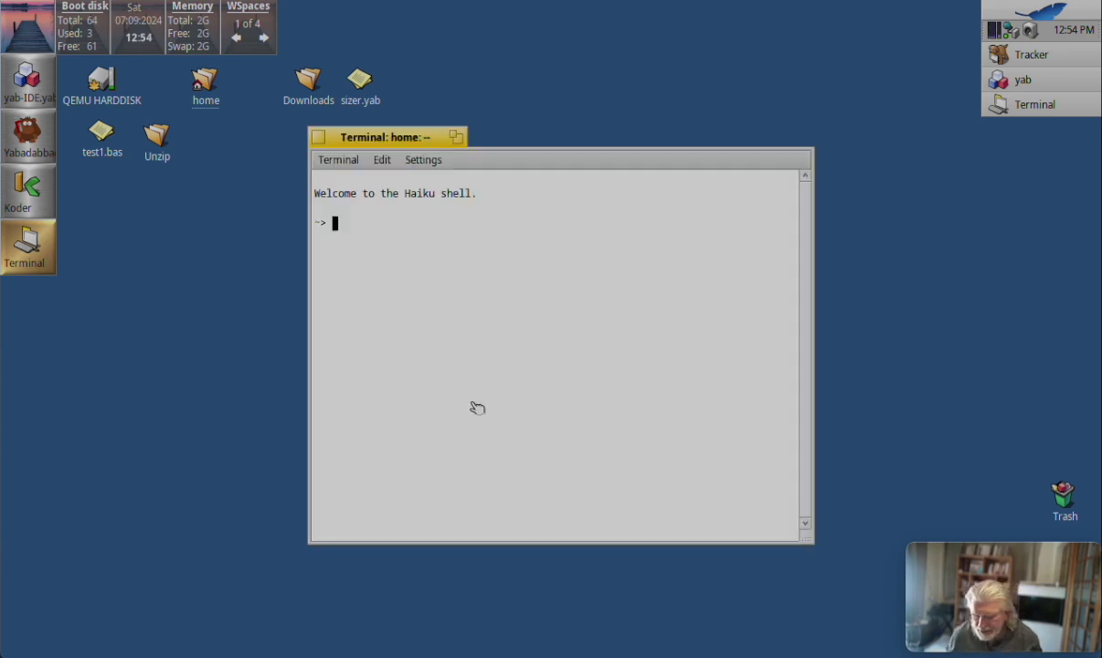
pyautogui.write('pkgm')
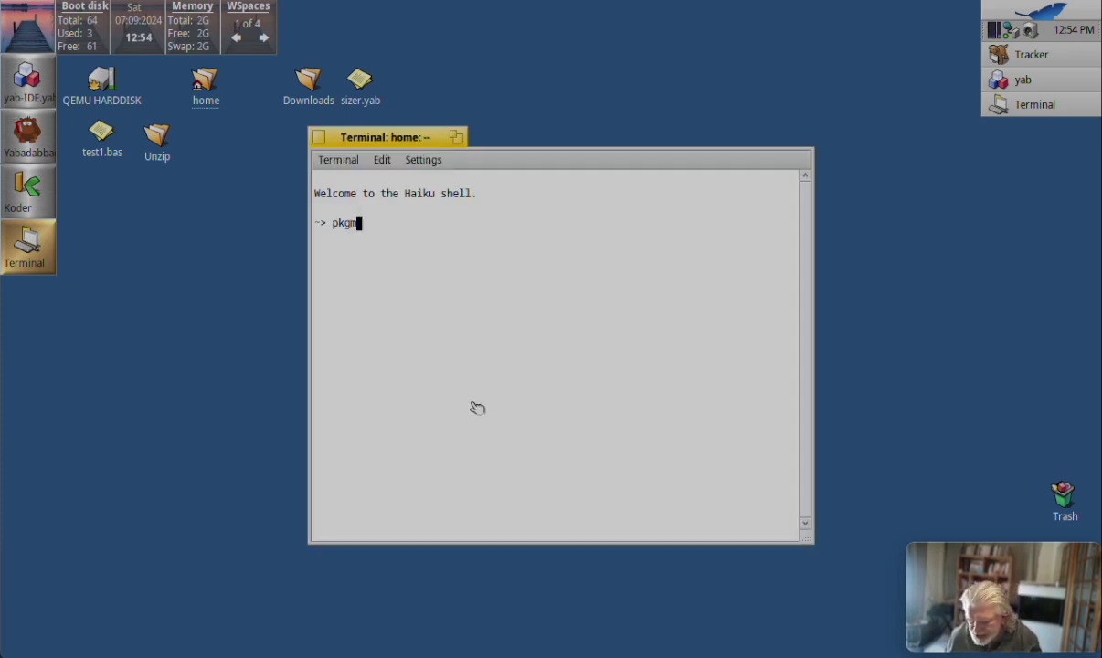
pyautogui.write('an')
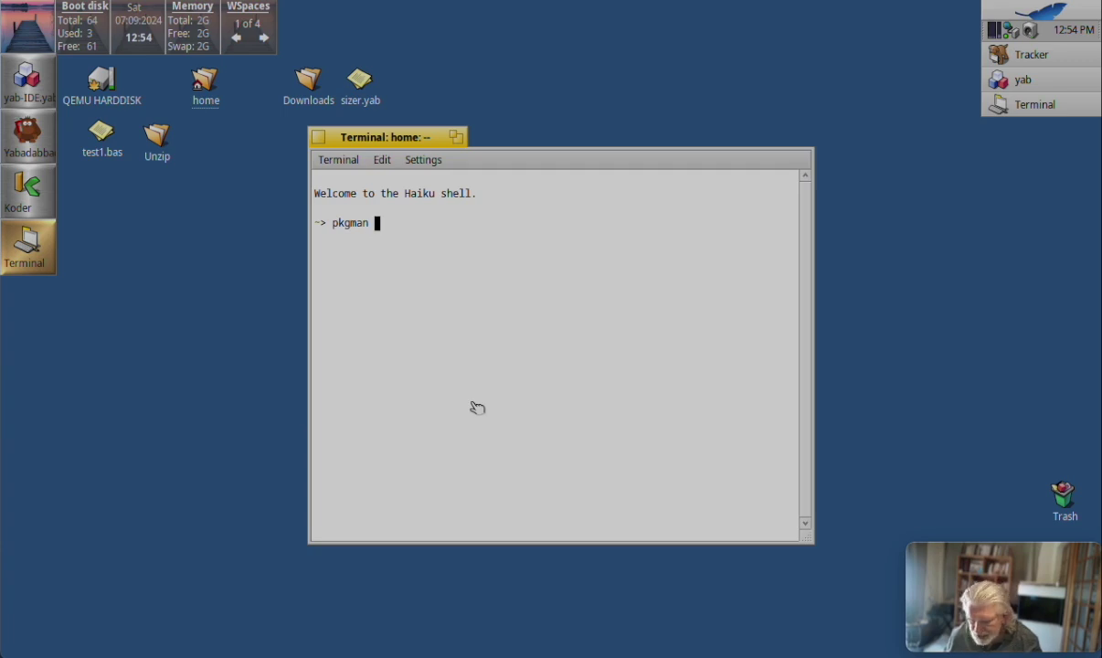
pyautogui.write(' fu')
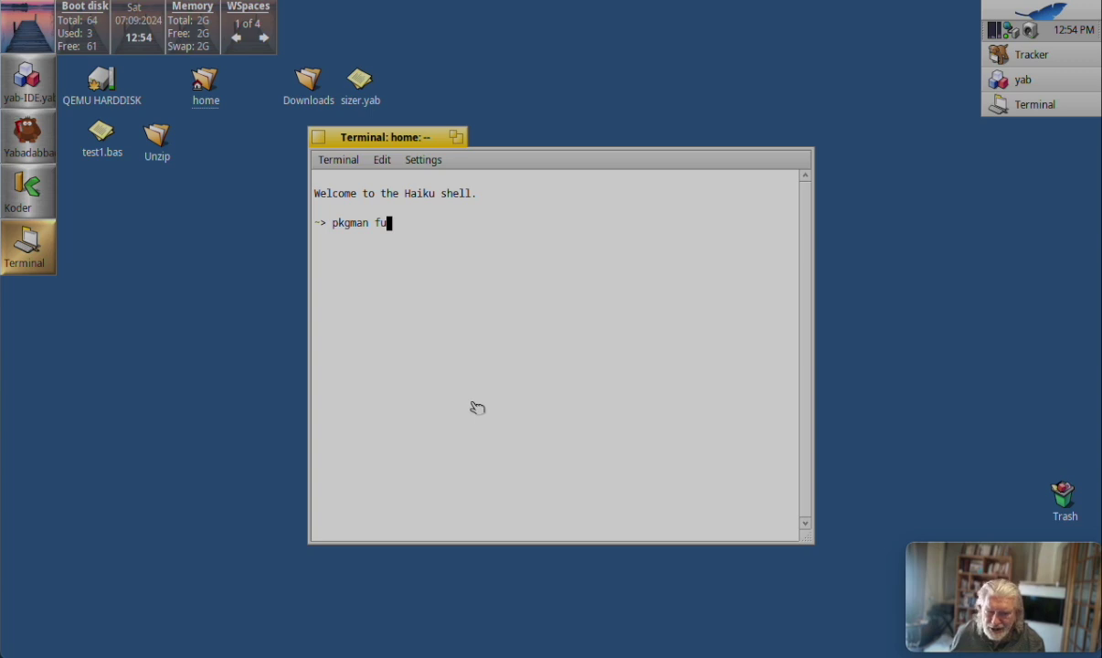
pyautogui.write('ll')
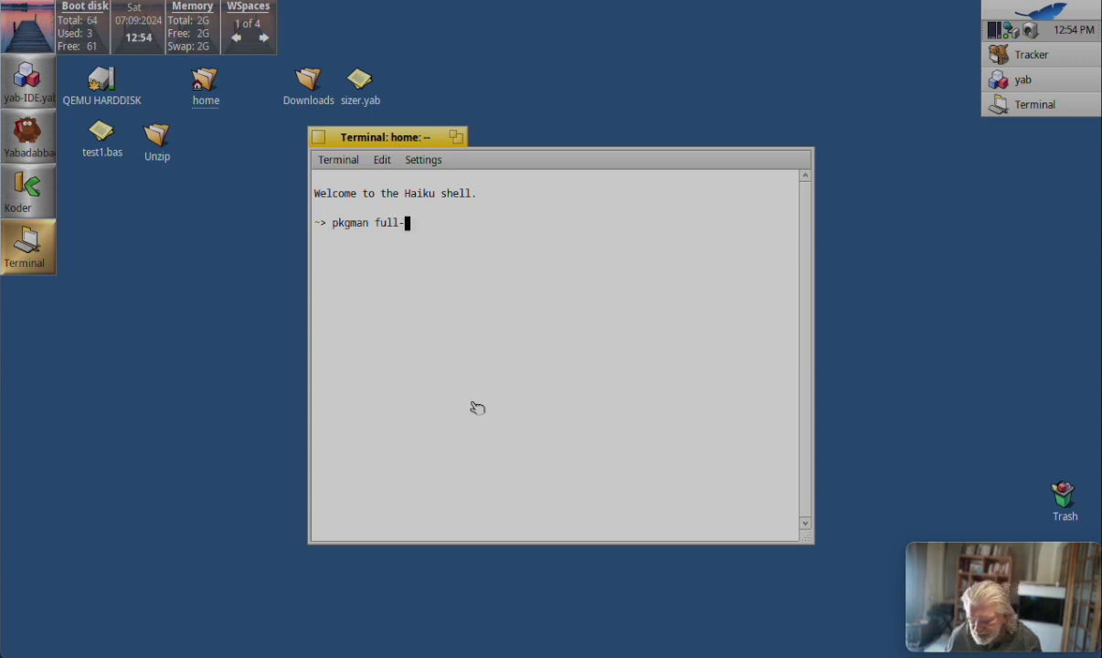
pyautogui.write('-sync')
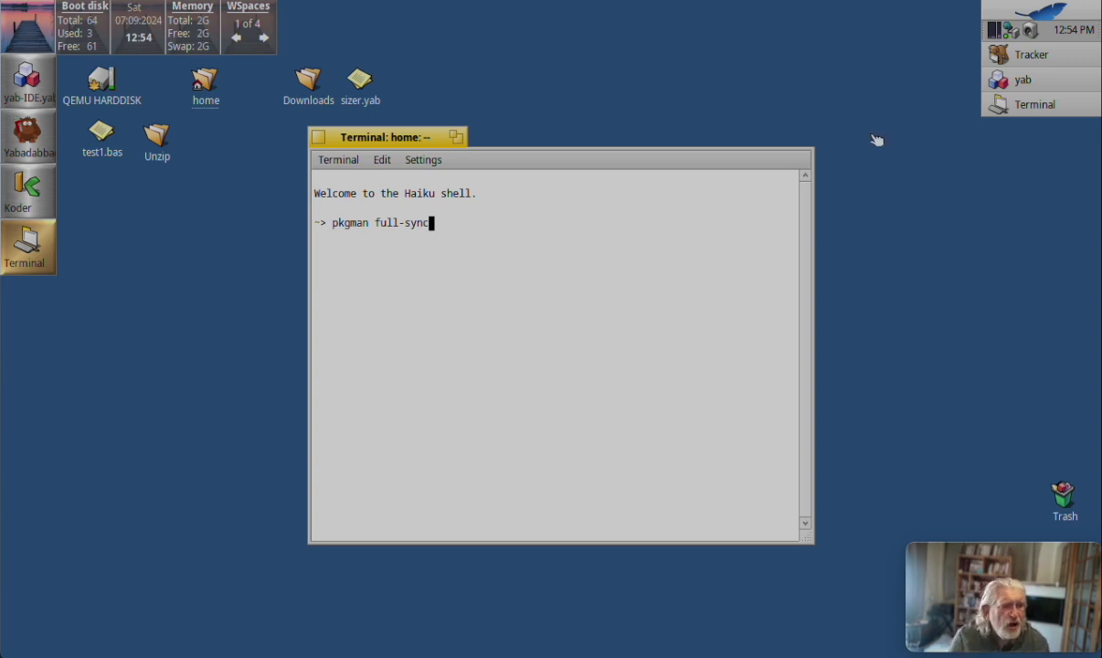
pyautogui.click(1041, 12)
pyautogui.moveTo(902, 194)
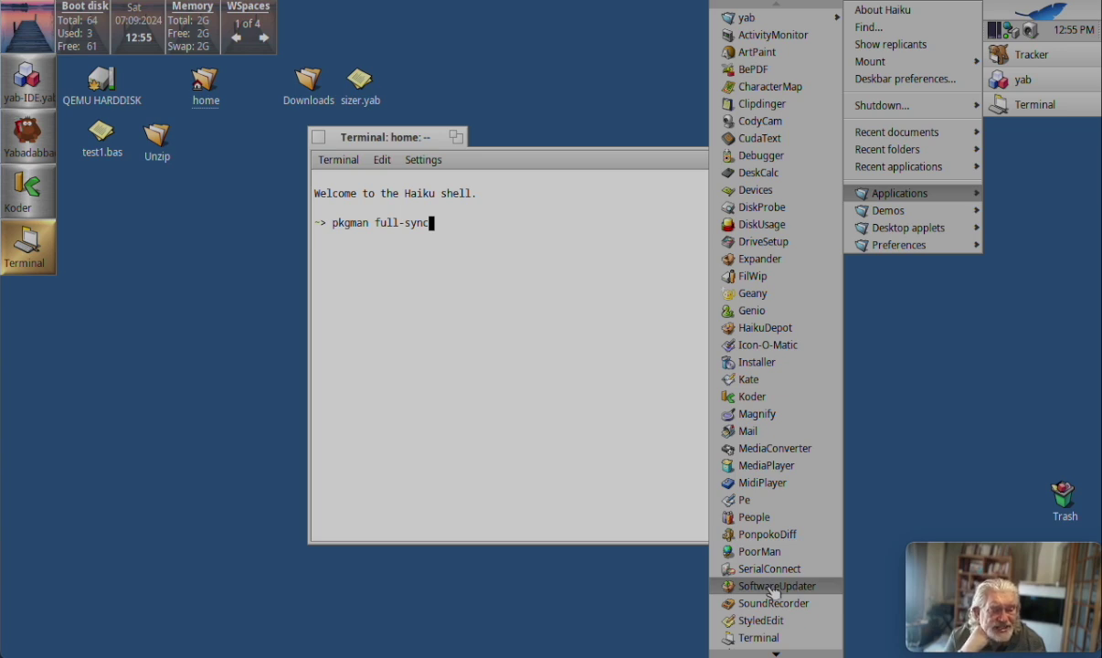
pyautogui.click(475, 390)
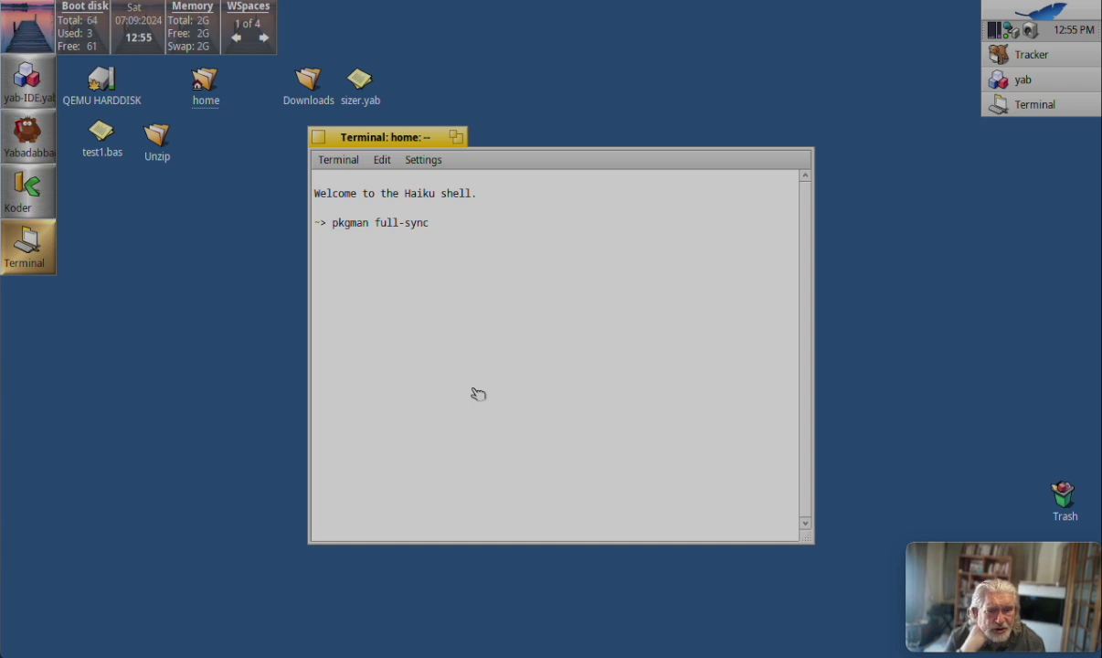
# Run the pkgman full-sync command entered in the Terminal.
pyautogui.press('Return')
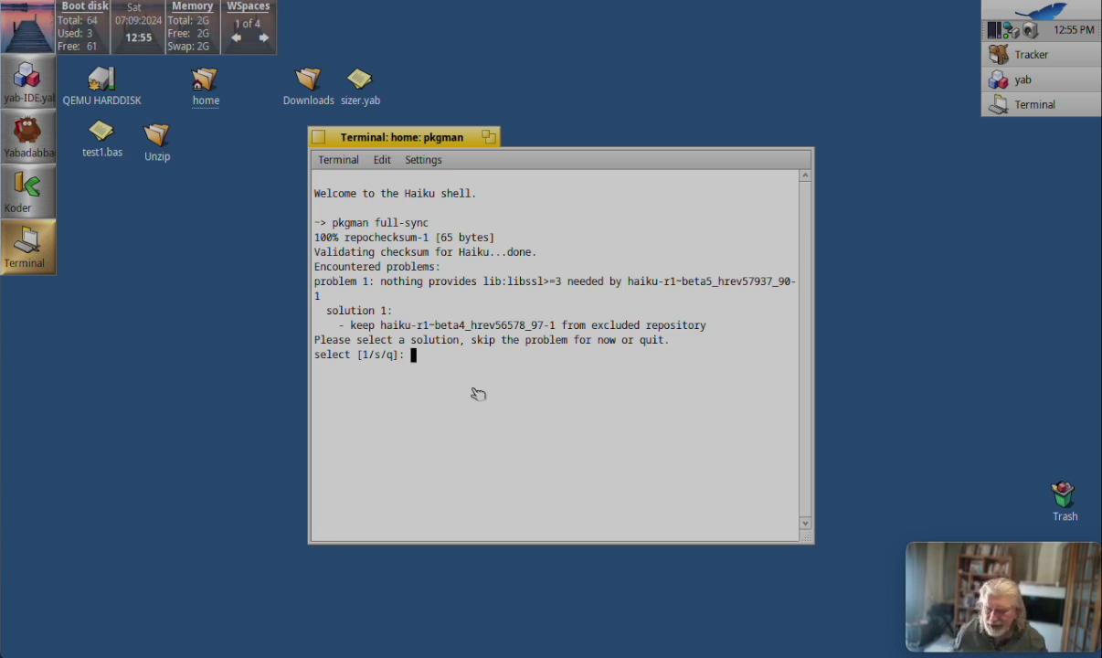
# Choose solution 1 for the first full-sync dependency problem and quit pkgman at the second problem.
pyautogui.write('1')
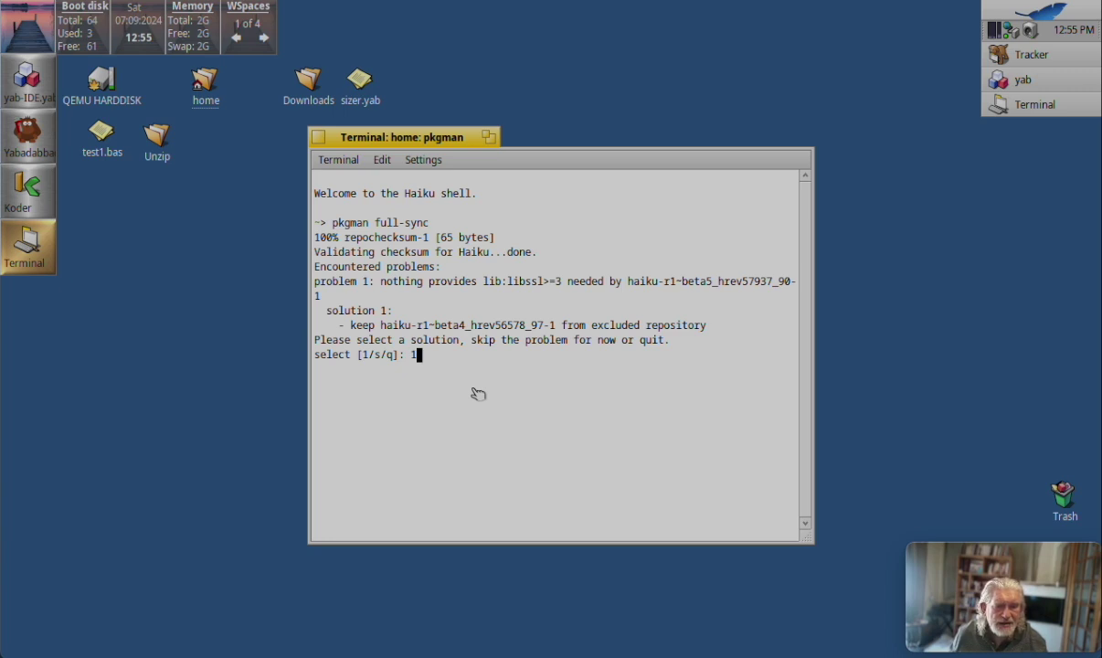
pyautogui.press('Return')
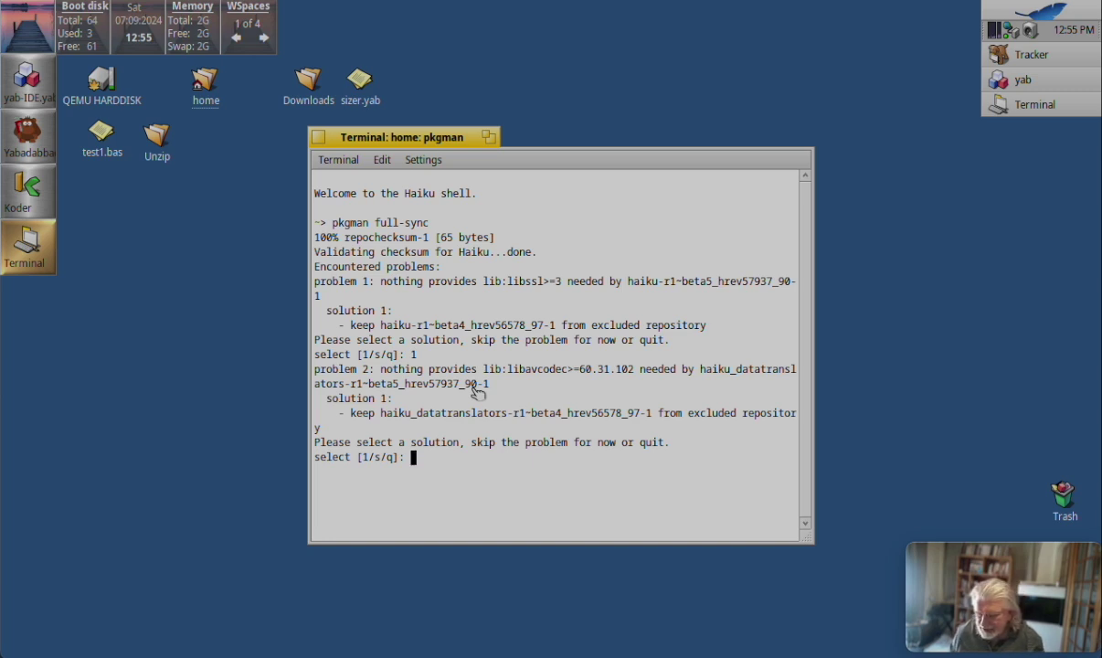
pyautogui.write('c')
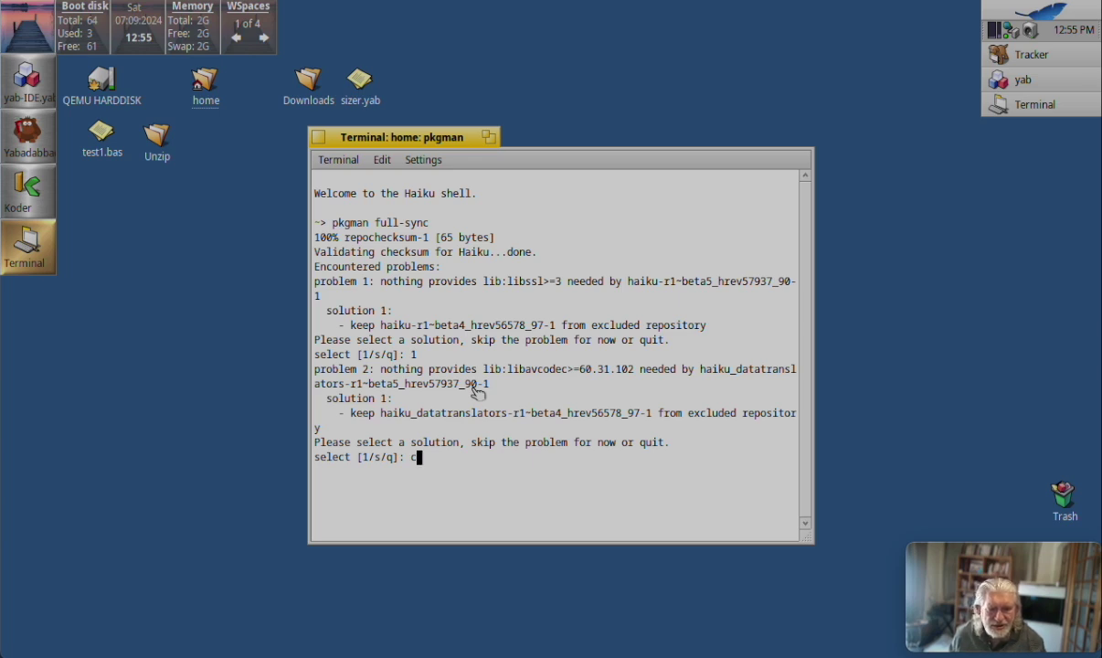
pyautogui.press('BackSpace')
pyautogui.write('q')
pyautogui.press('Return')
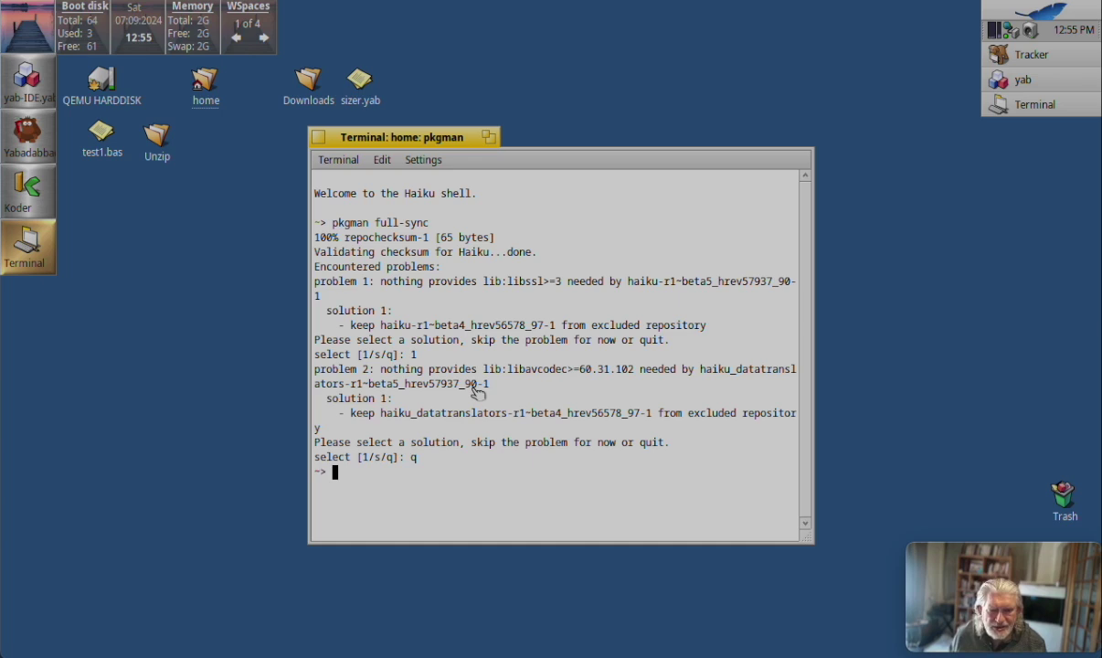
# Rerun pkgman full-sync and quit at its first dependency problem.
pyautogui.press('Up')
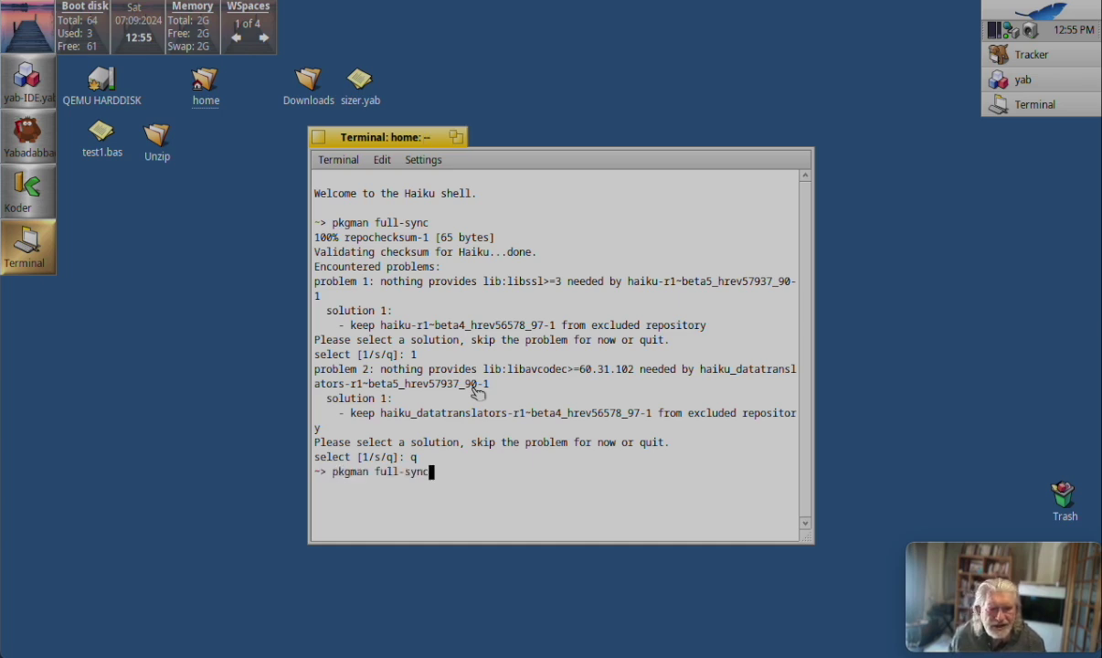
pyautogui.press('Return')
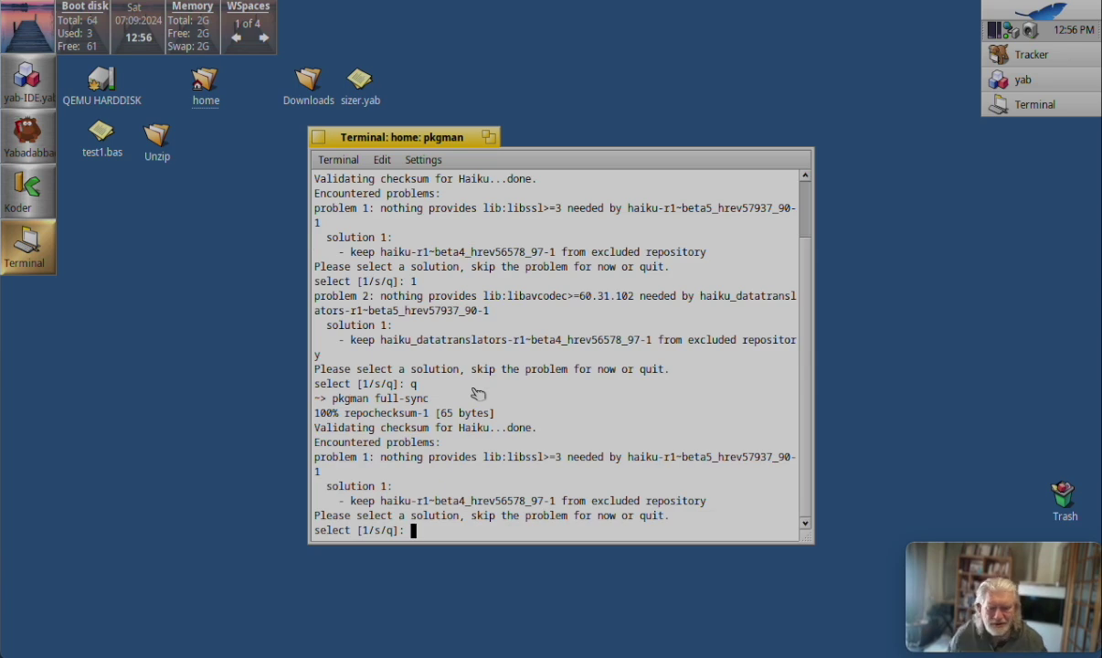
pyautogui.write('q')
pyautogui.press('Return')
# Run pkgman update instead of full-sync and decline the proposed package upgrades.
pyautogui.press('Up')
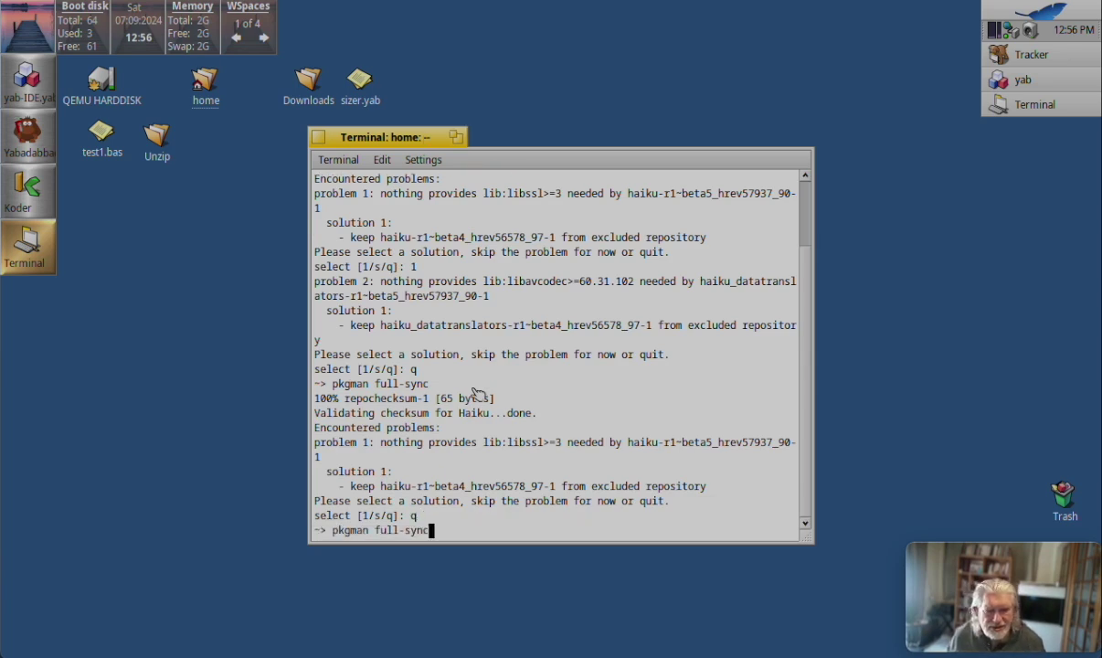
pyautogui.press('BackSpace')
pyautogui.press('BackSpace')
pyautogui.press('BackSpace')
pyautogui.press('BackSpace')
pyautogui.press('BackSpace')
pyautogui.press('BackSpace')
pyautogui.press('BackSpace')
pyautogui.press('BackSpace')
pyautogui.press('BackSpace')
pyautogui.write('update')
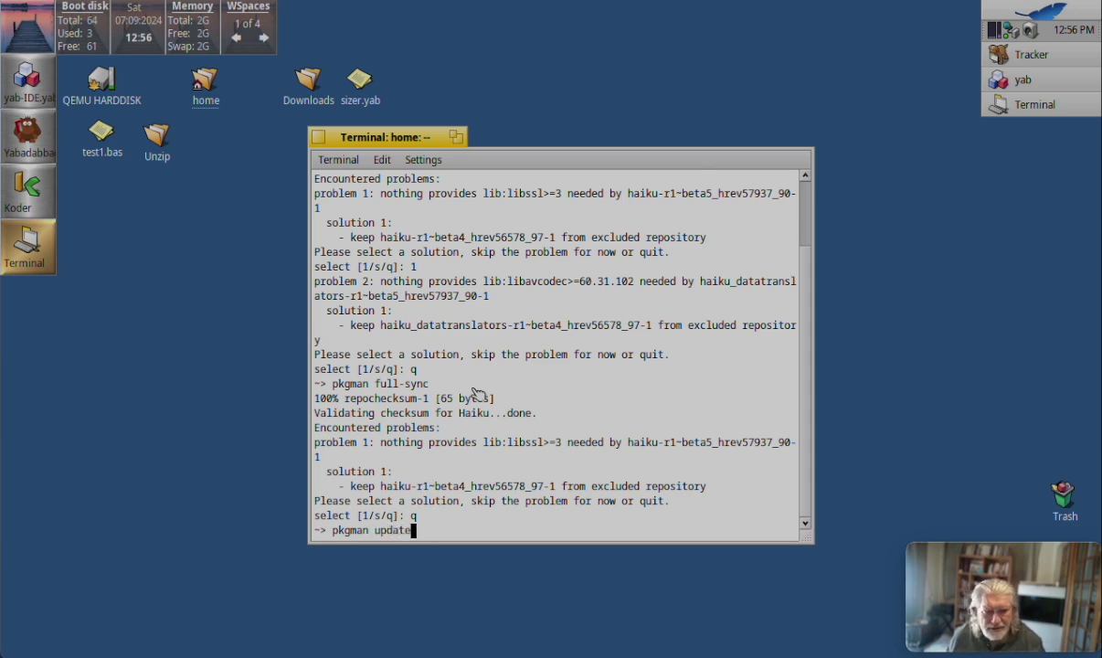
pyautogui.press('Return')
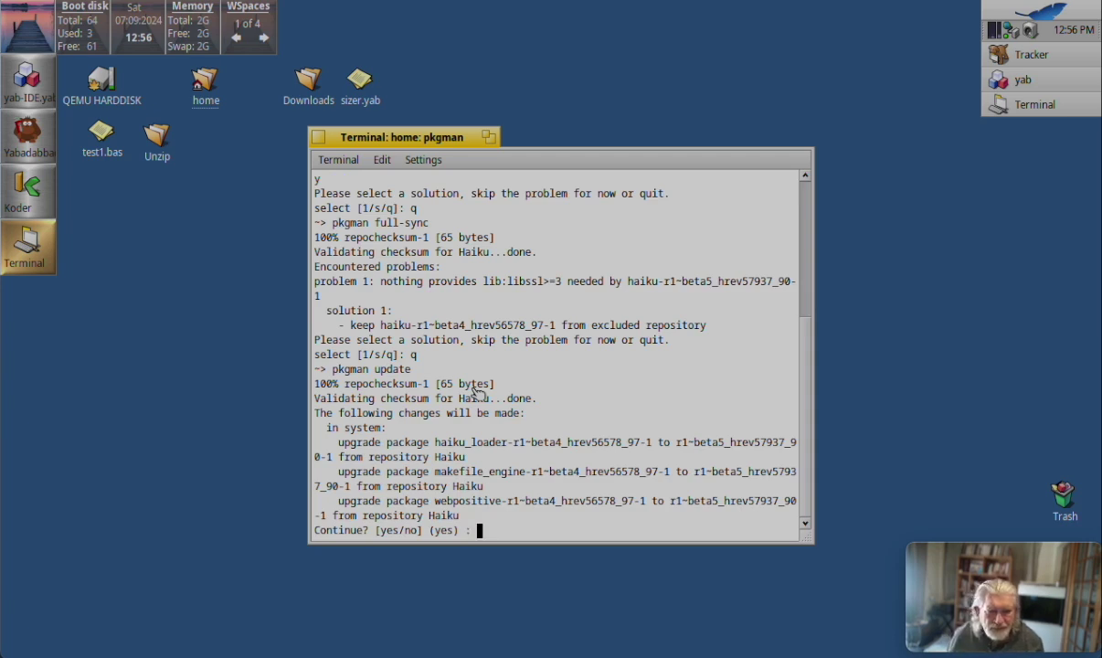
pyautogui.write('n')
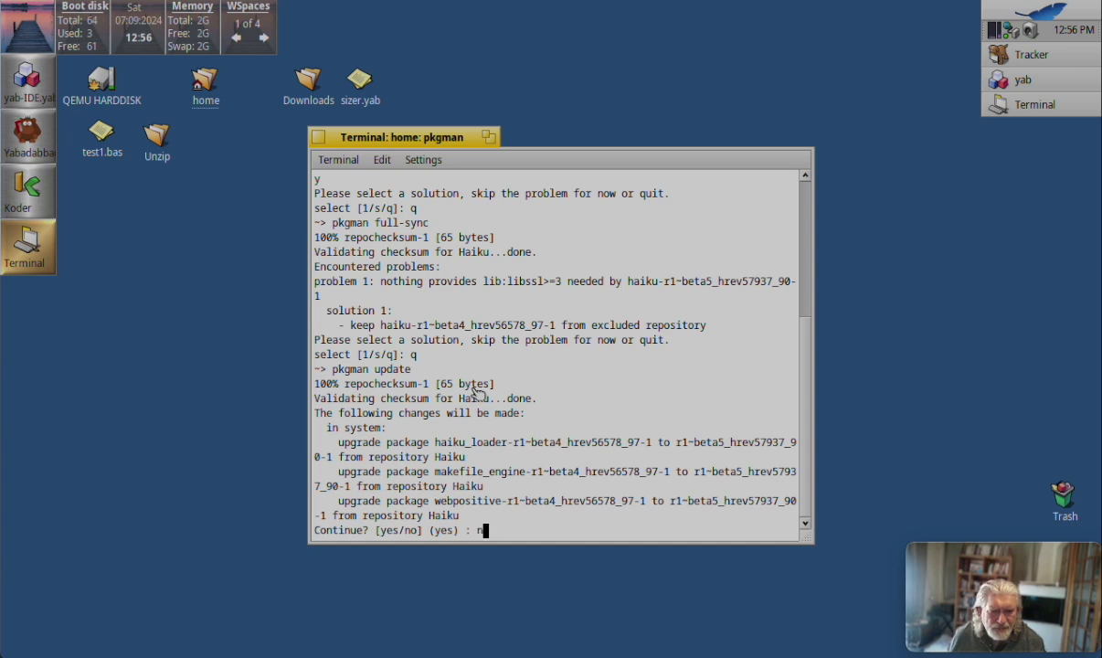
pyautogui.press('Return')
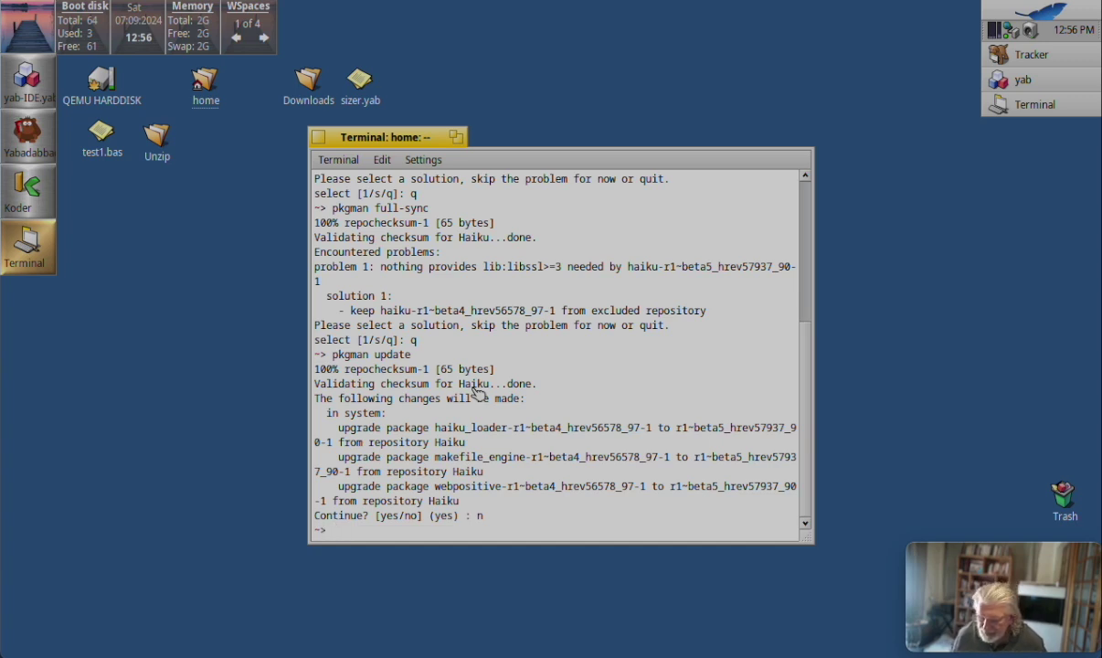
# Refresh the package repositories by running pkgman refresh in the Terminal.
pyautogui.write('pkg')
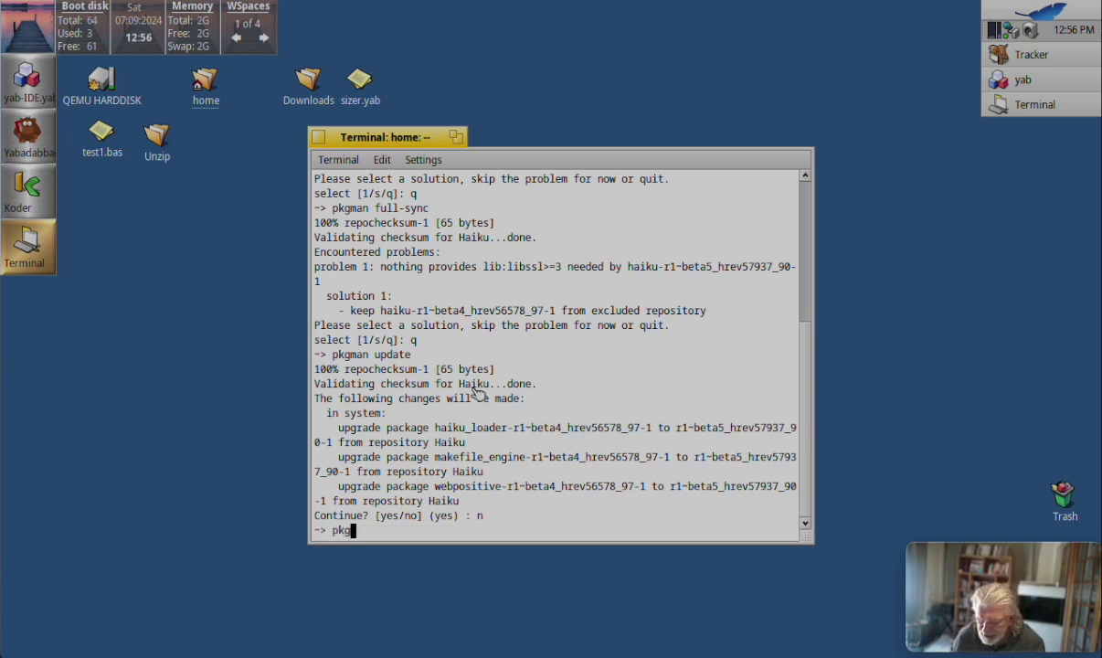
pyautogui.write('man refresh')
pyautogui.press('Return')
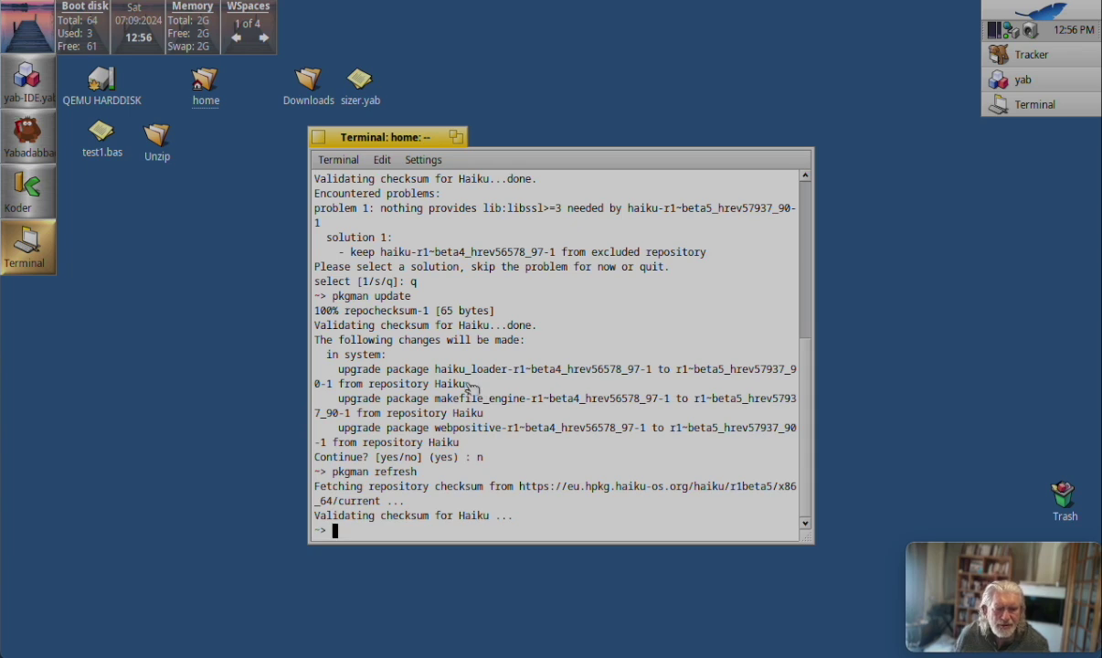
# Enable the HaikuPorts r1beta5 repository in the Repositories preferences, letting the slow task keep trying, and close the preferences.
pyautogui.click(1007, 7)
pyautogui.moveTo(929, 234)
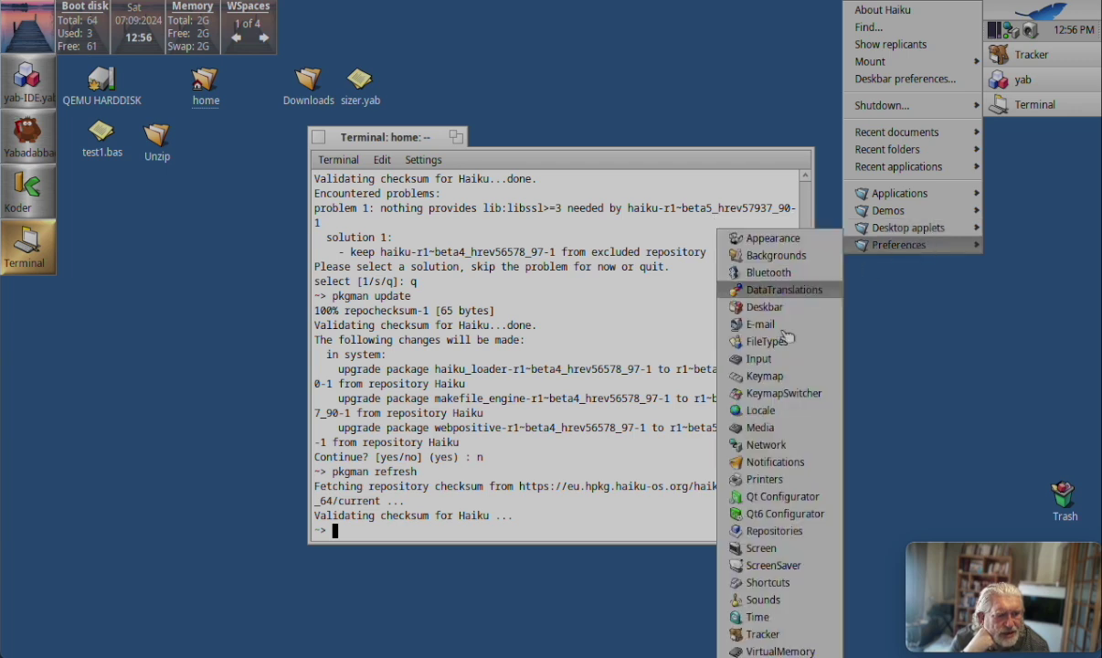
pyautogui.click(768, 531)
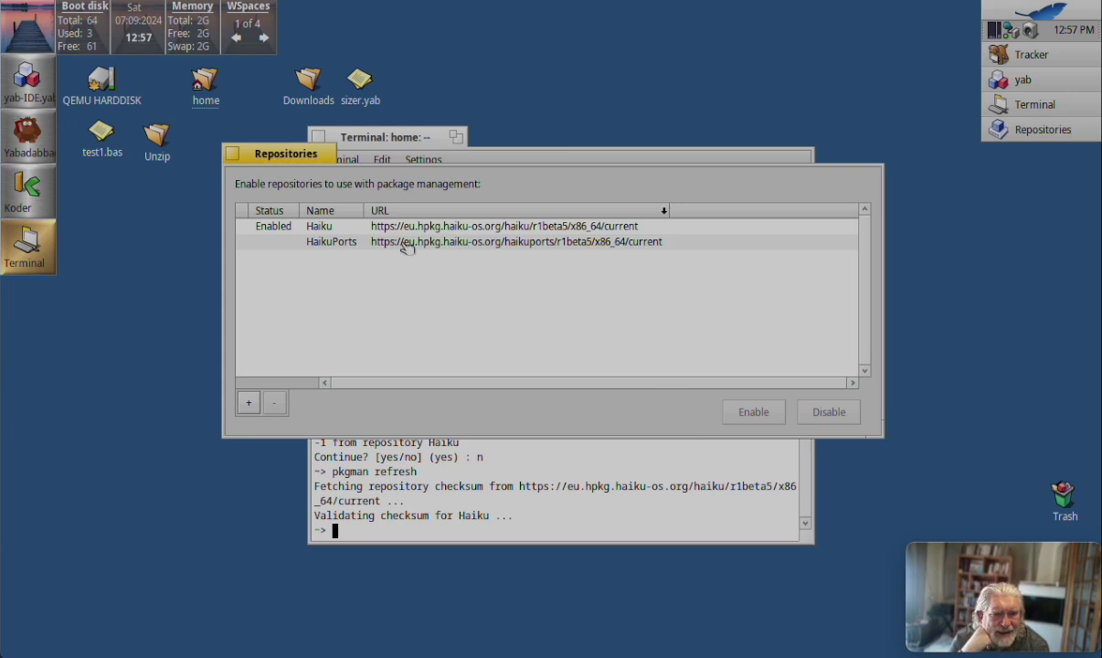
pyautogui.click(407, 244)
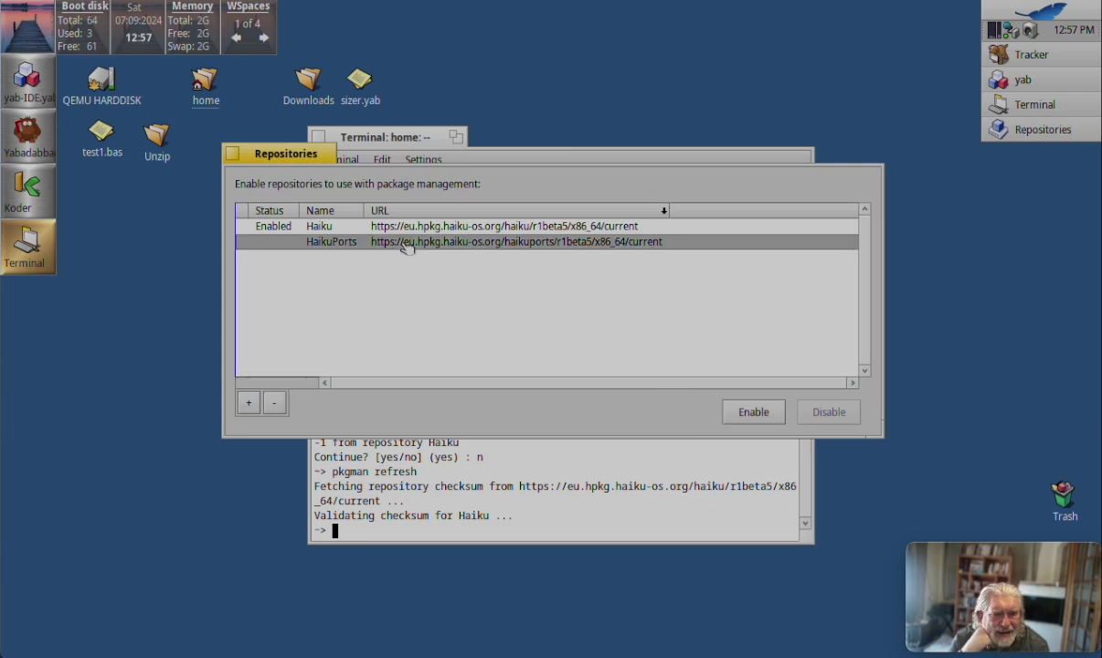
pyautogui.click(753, 413)
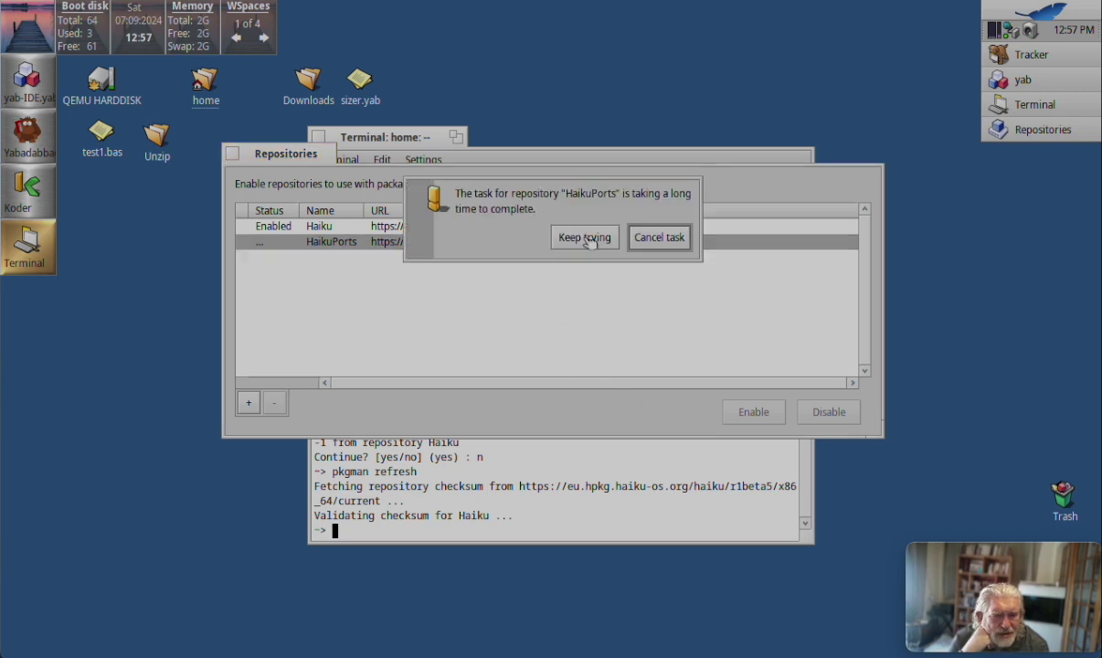
pyautogui.click(586, 238)
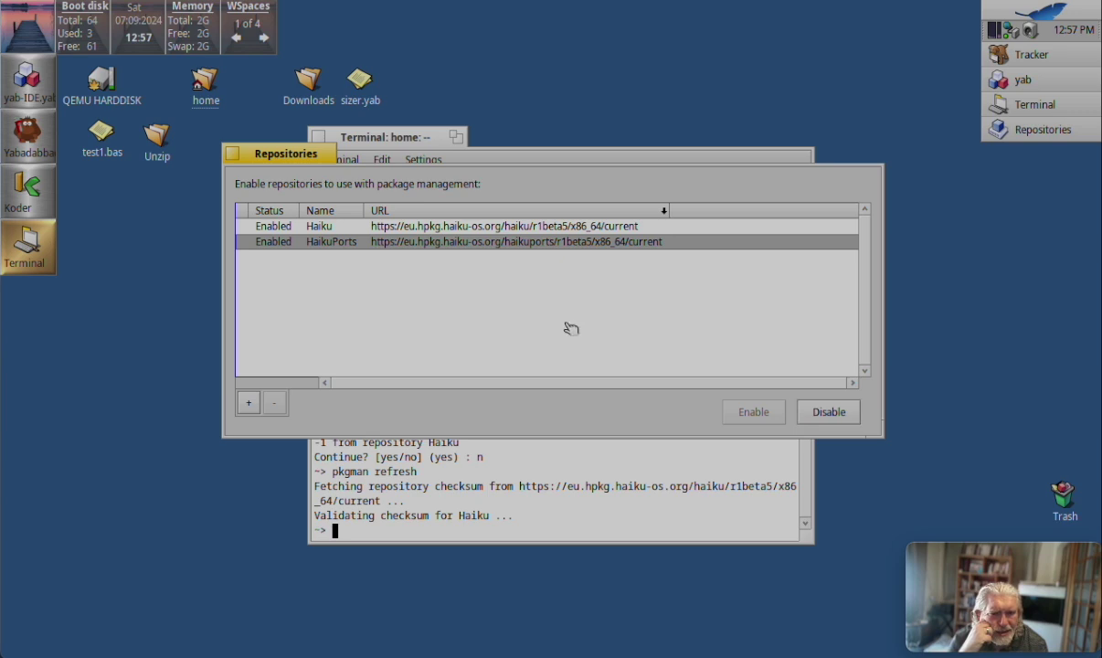
pyautogui.click(233, 153)
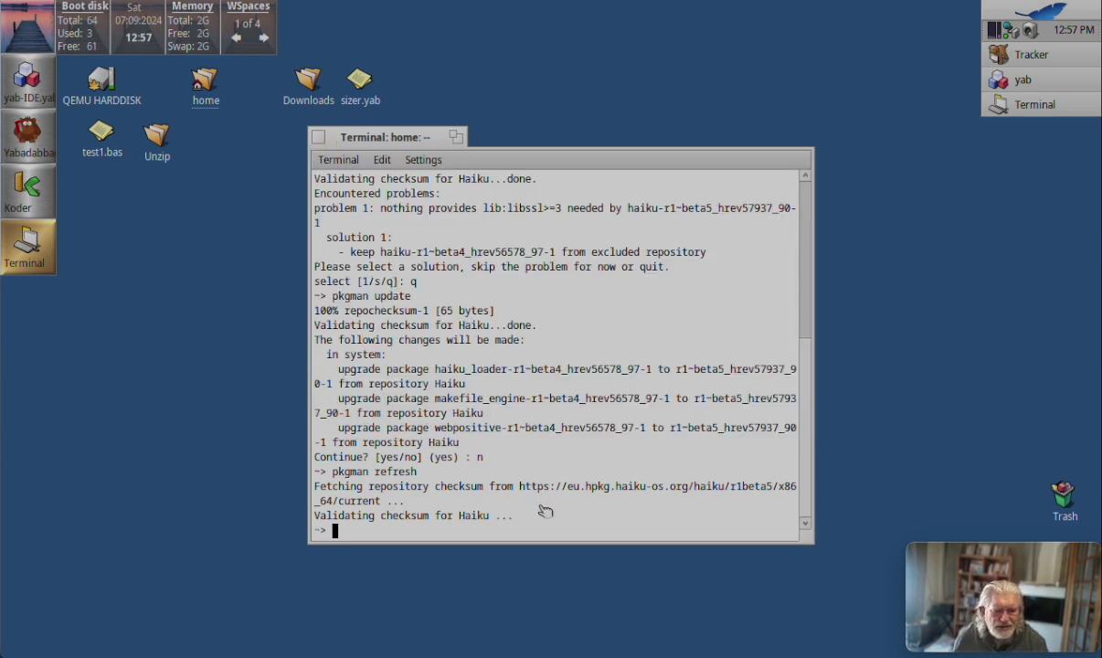
# Run pkgman full-sync again in the Terminal and accept the proposed package changes with y.
pyautogui.click(559, 518)
pyautogui.press('Up')
pyautogui.press('BackSpace')
pyautogui.press('BackSpace')
pyautogui.press('BackSpace')
pyautogui.press('BackSpace')
pyautogui.press('BackSpace')
pyautogui.press('BackSpace')
pyautogui.press('BackSpace')
pyautogui.write('full-sync')
pyautogui.press('Return')
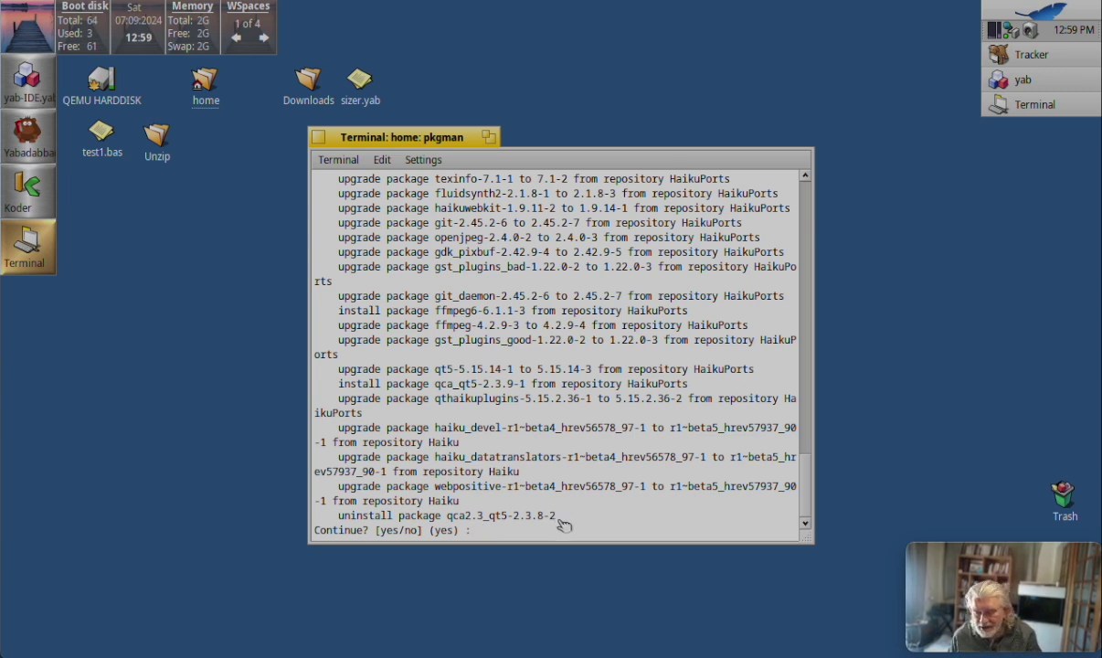
pyautogui.write('y')
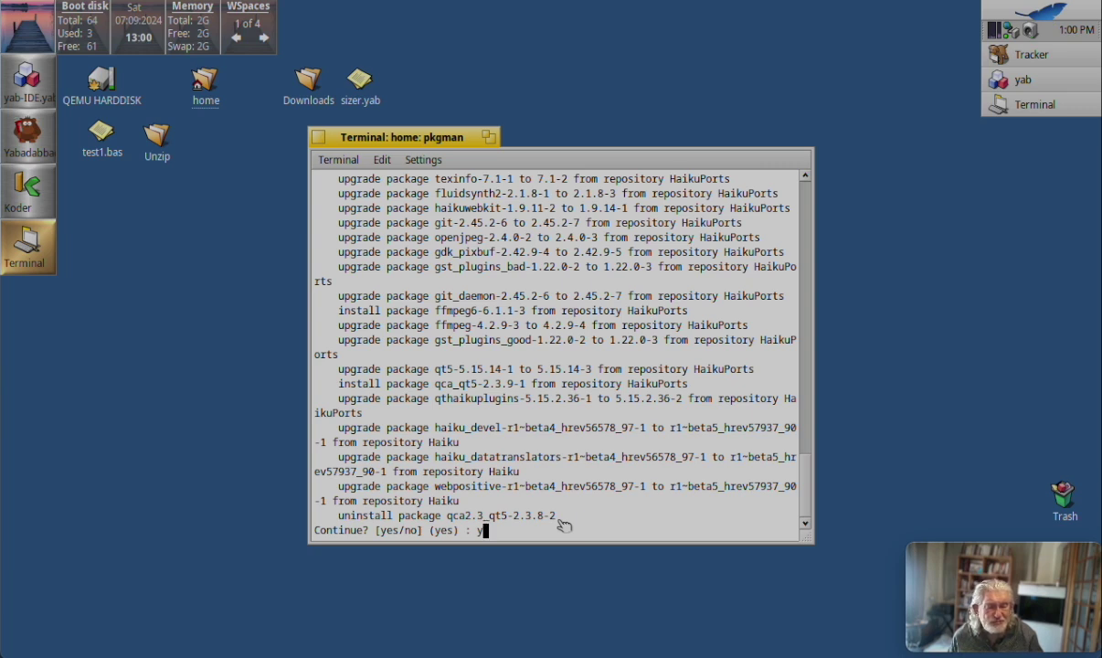
pyautogui.press('Return')
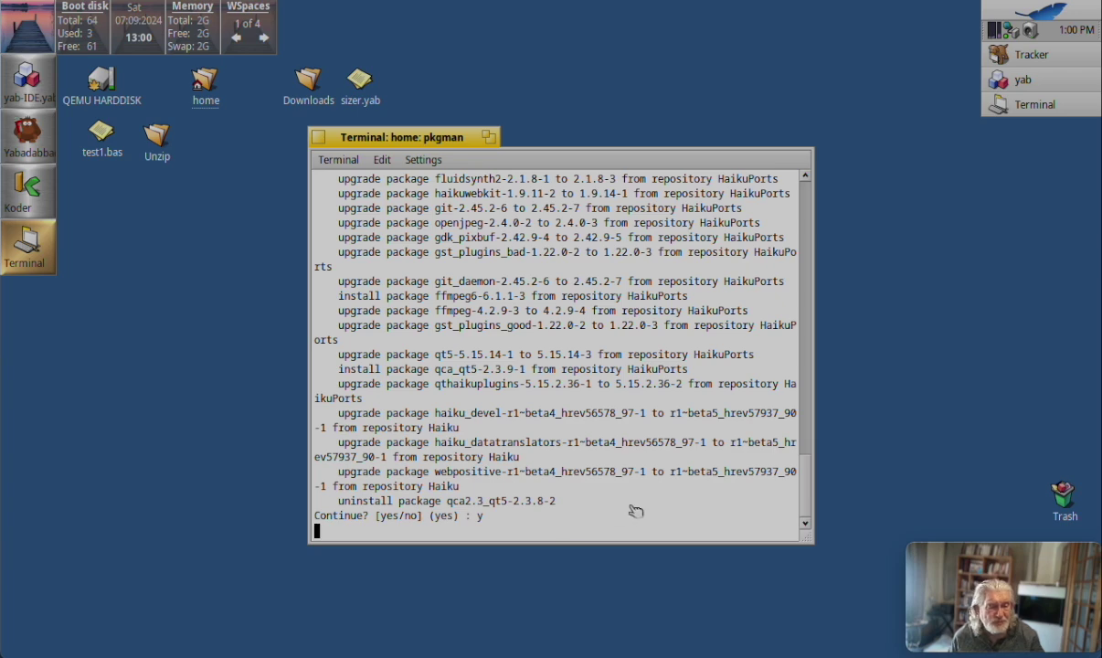